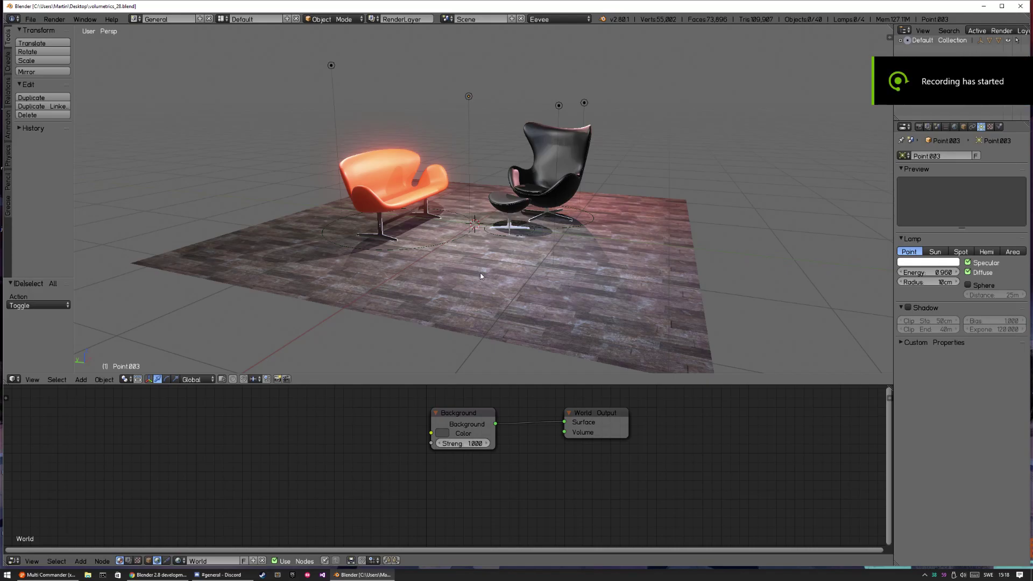
Orbit around the two chairs and maximize the 3D view over the world node editor.
middle_drag(499, 255, 557, 266)
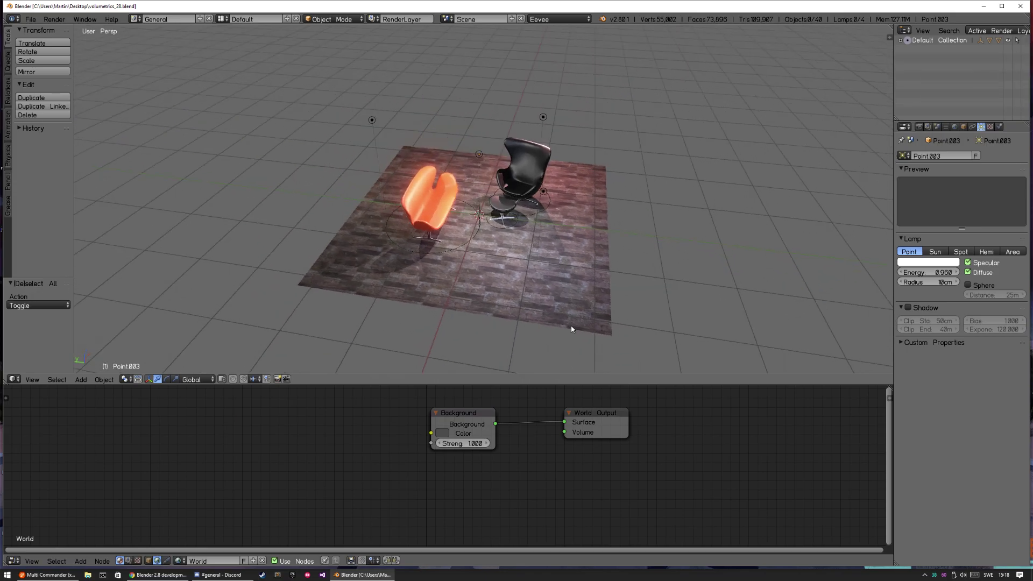
key(shift+space)
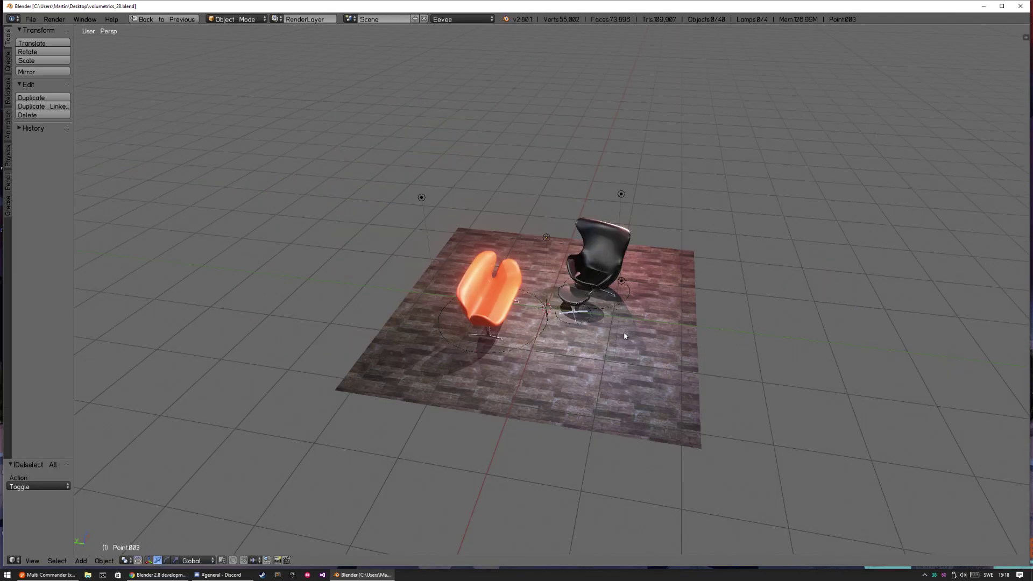
Pan across the scene, maximize the Blender window, and orbit in closer to the chairs and floor.
shift+middle_drag(624, 335, 575, 295)
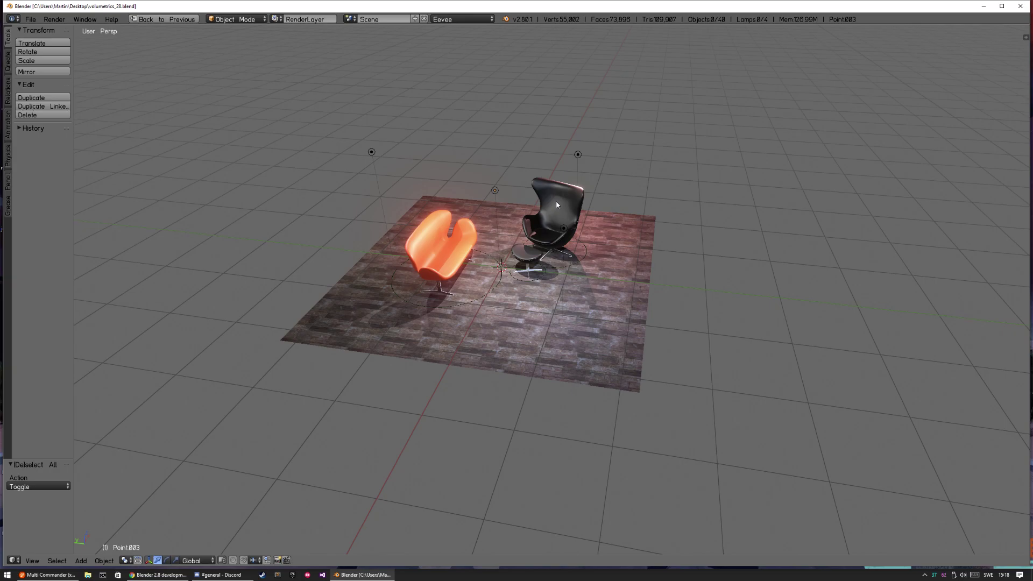
key(super+Up)
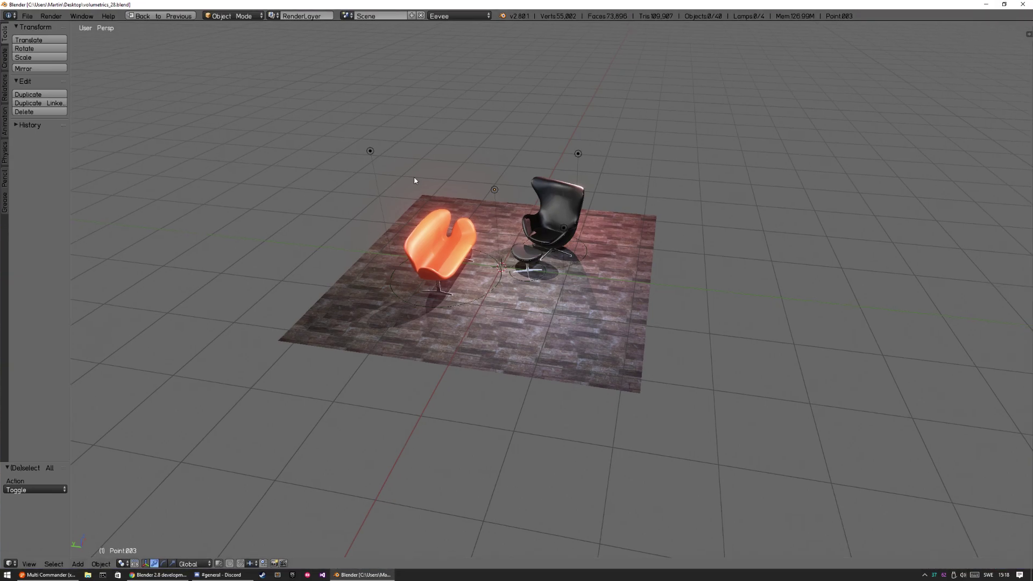
middle_drag(550, 287, 590, 324)
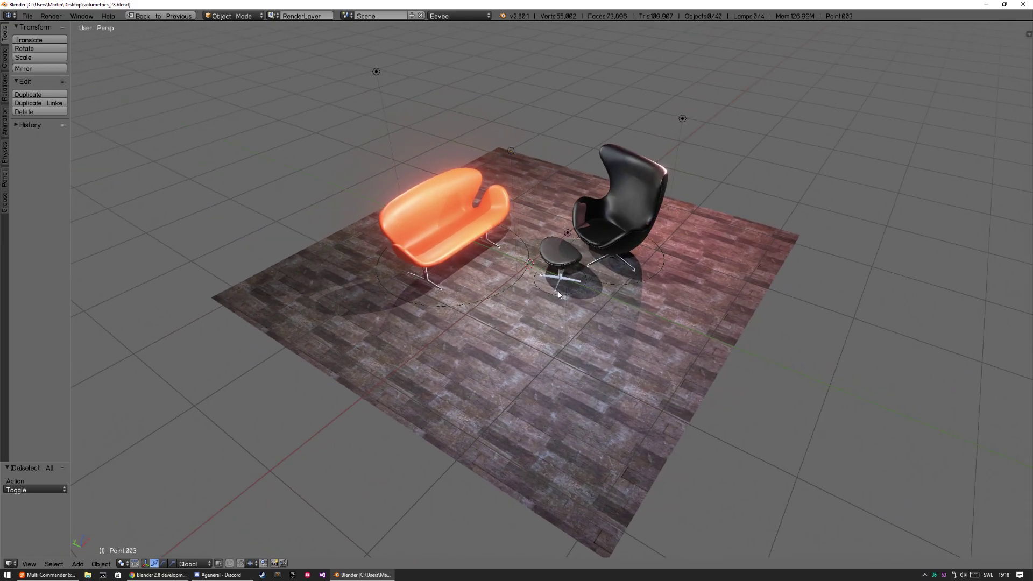
Run the debug menu command from search and set Debug Value to 200.
key(space)
text(Debug Men)
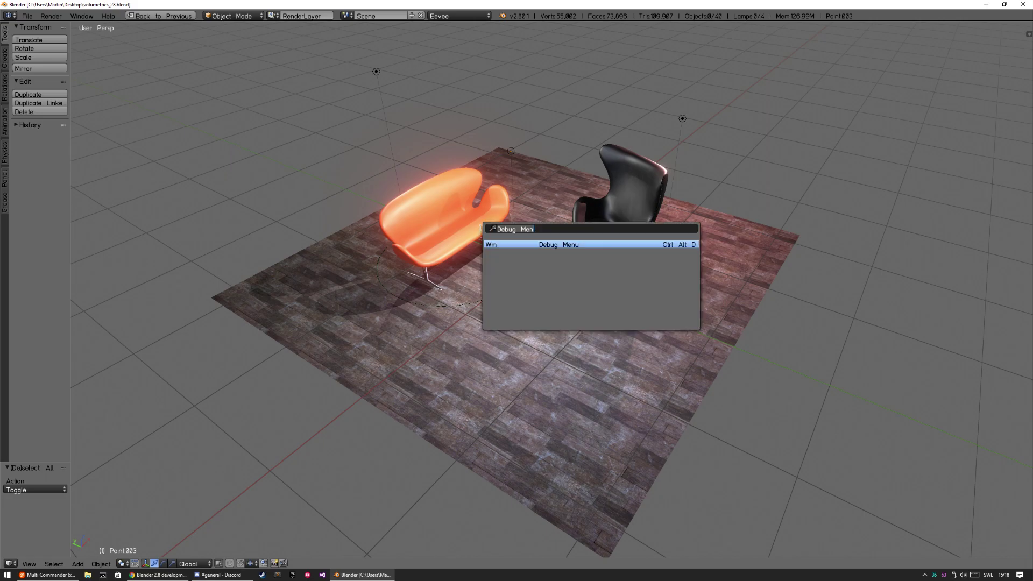
key(BackSpace)
text(debug)
key(Return)
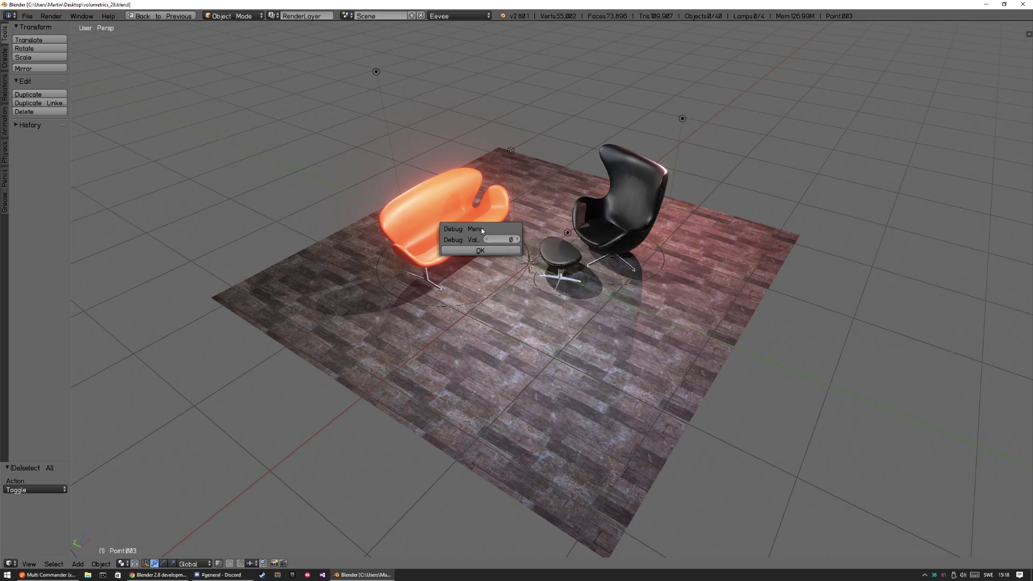
click(501, 239)
text(200)
key(Return)
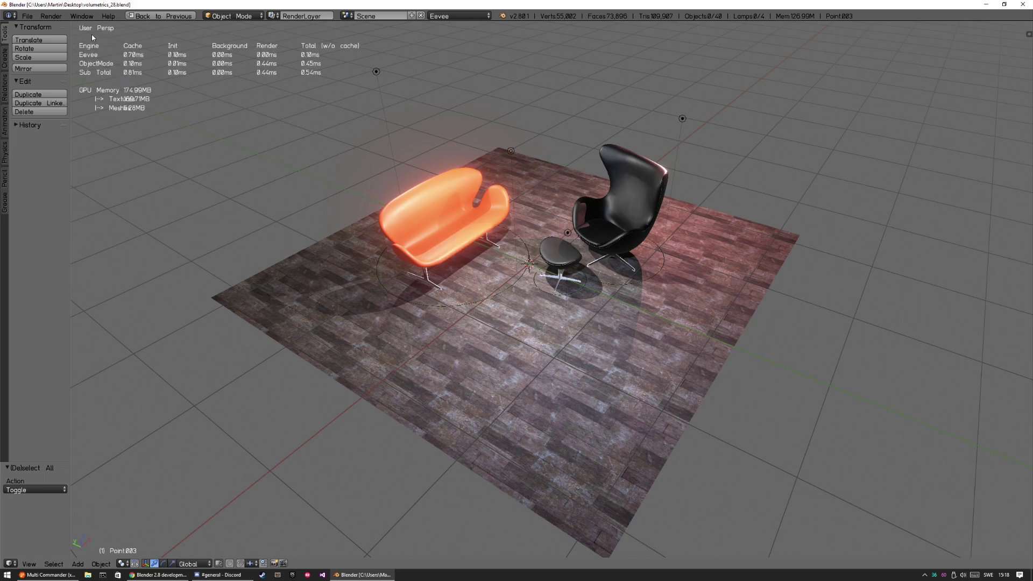
middle_drag(398, 267, 468, 295)
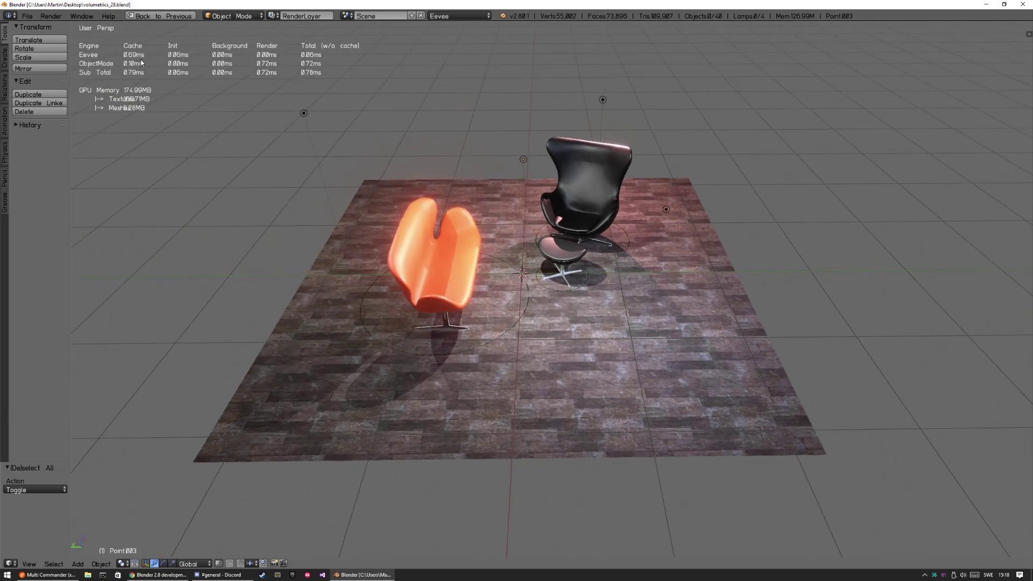
middle_drag(468, 315, 498, 245)
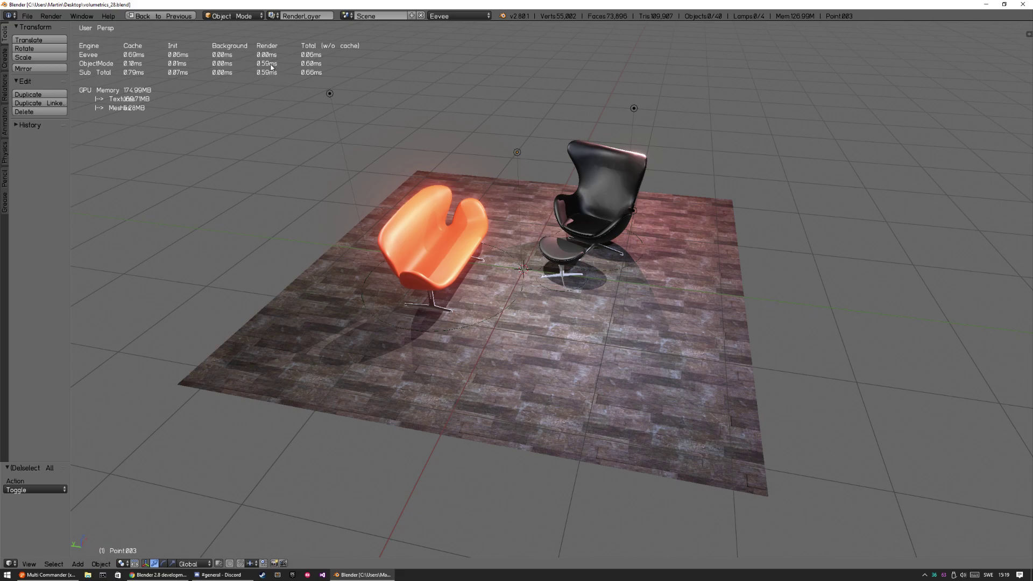
middle_drag(564, 315, 281, 93)
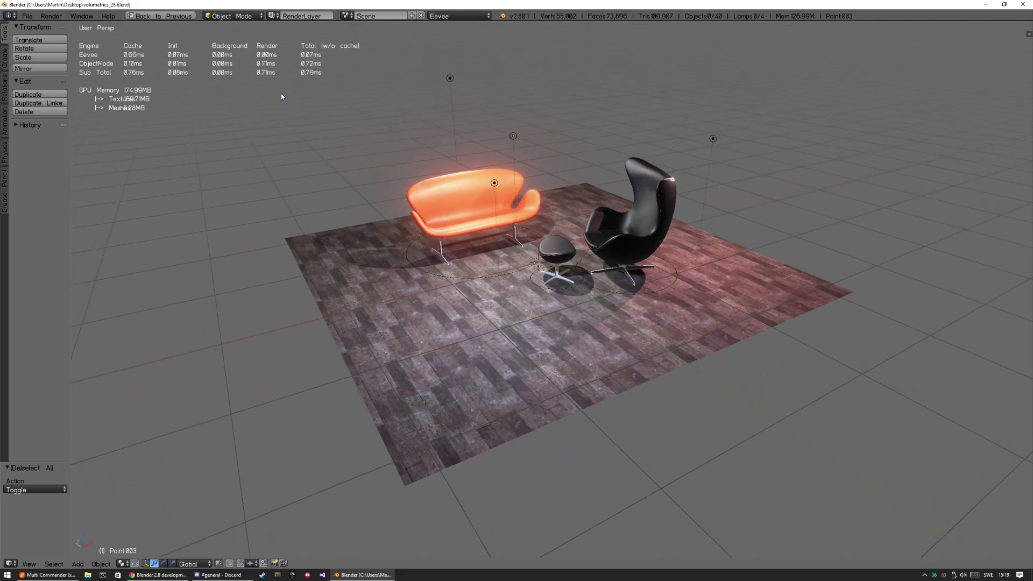
middle_drag(568, 277, 616, 280)
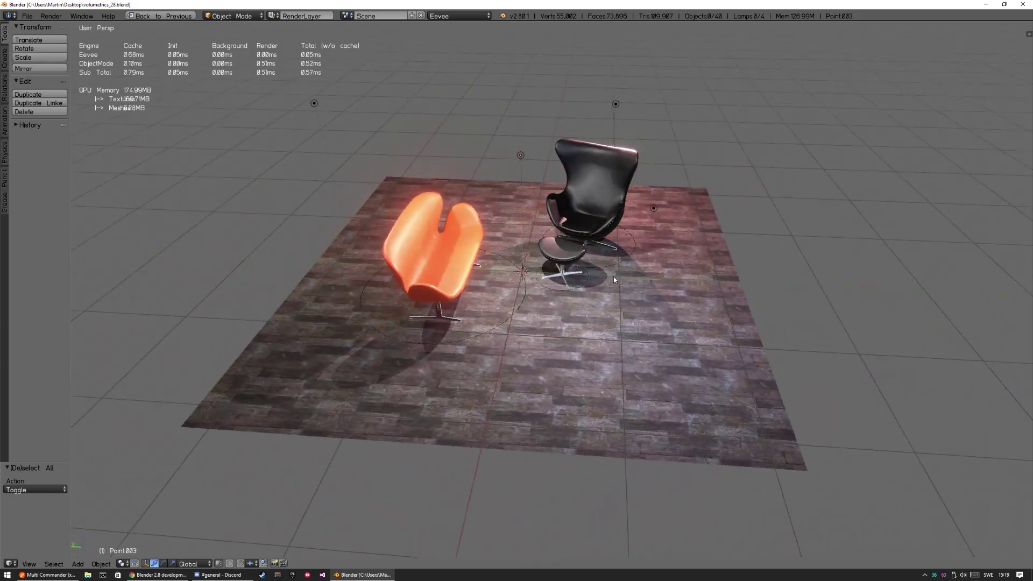
middle_drag(551, 279, 567, 257)
mouse_move(550, 305)
middle_down()
mouse_move(602, 257)
mouse_move(605, 282)
mouse_move(538, 322)
mouse_move(626, 281)
mouse_move(543, 285)
middle_up()
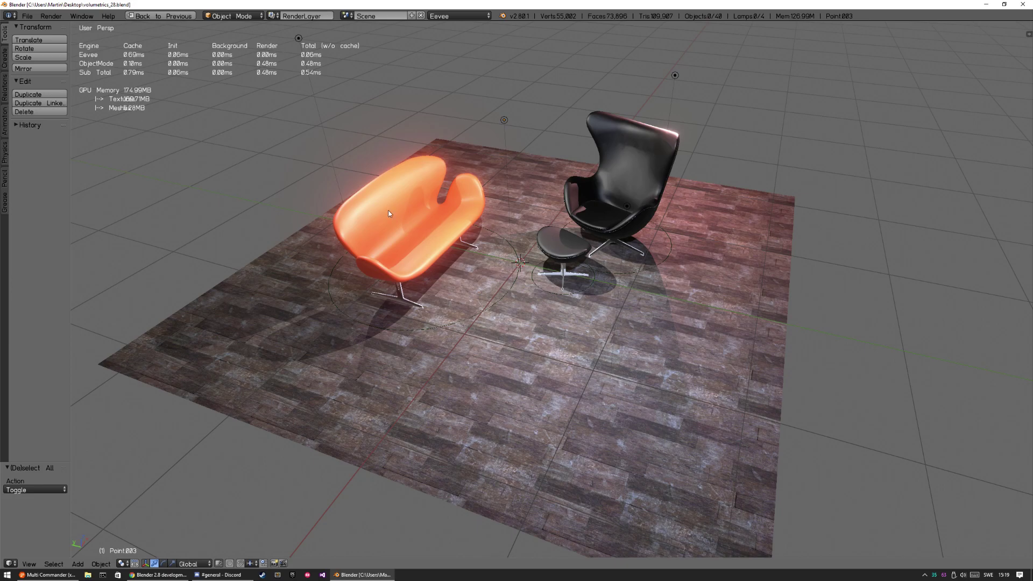
middle_drag(564, 286, 559, 259)
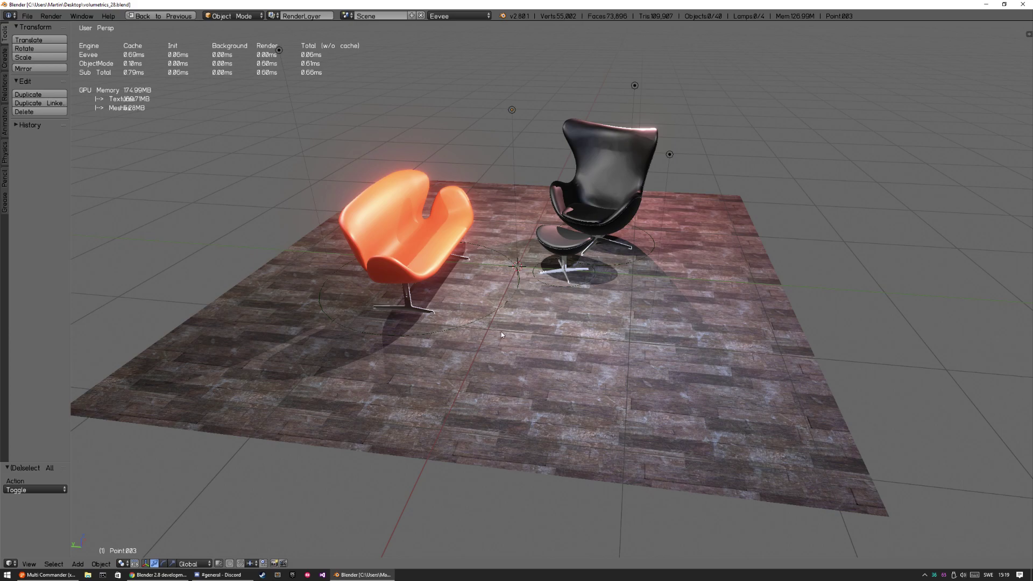
middle_drag(570, 259, 552, 282)
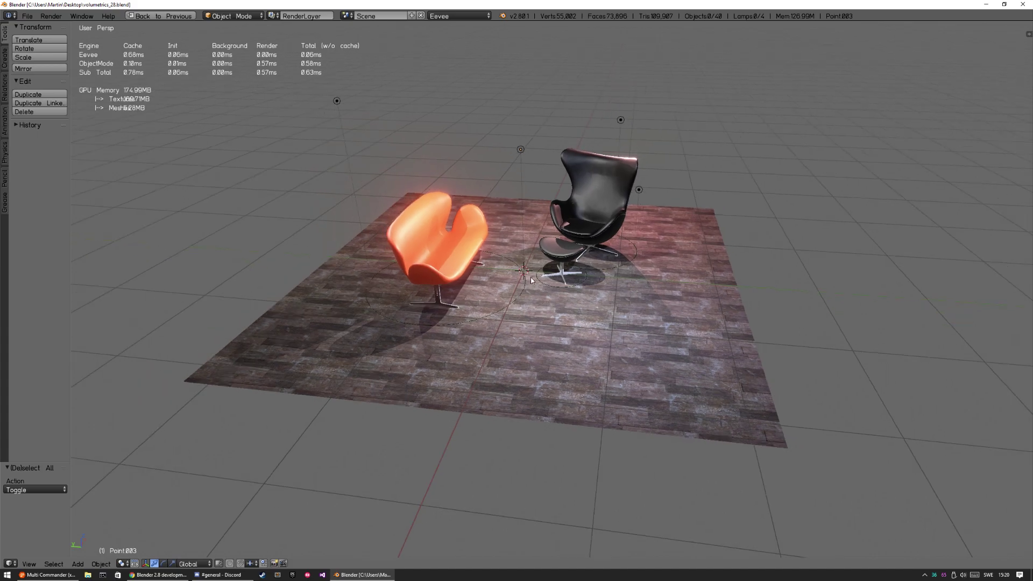
Restore the full workspace layout and tick Volumetric in the Render properties.
key(shift+space)
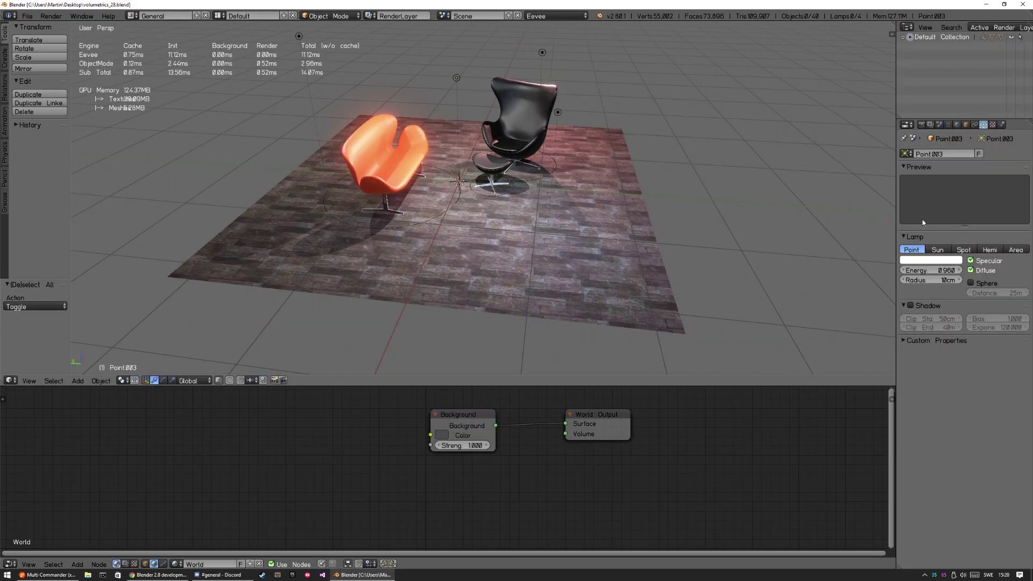
click(923, 124)
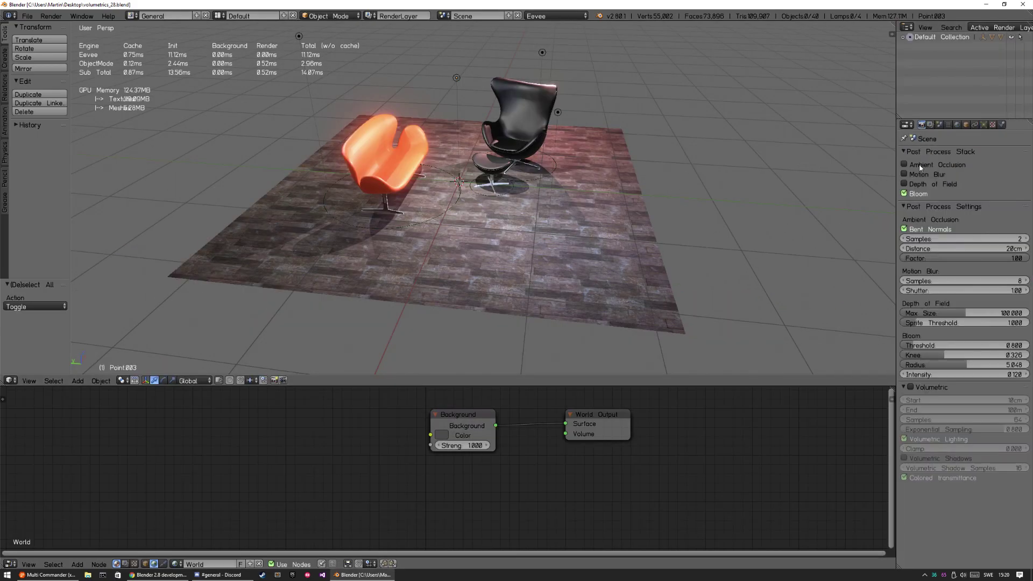
click(910, 388)
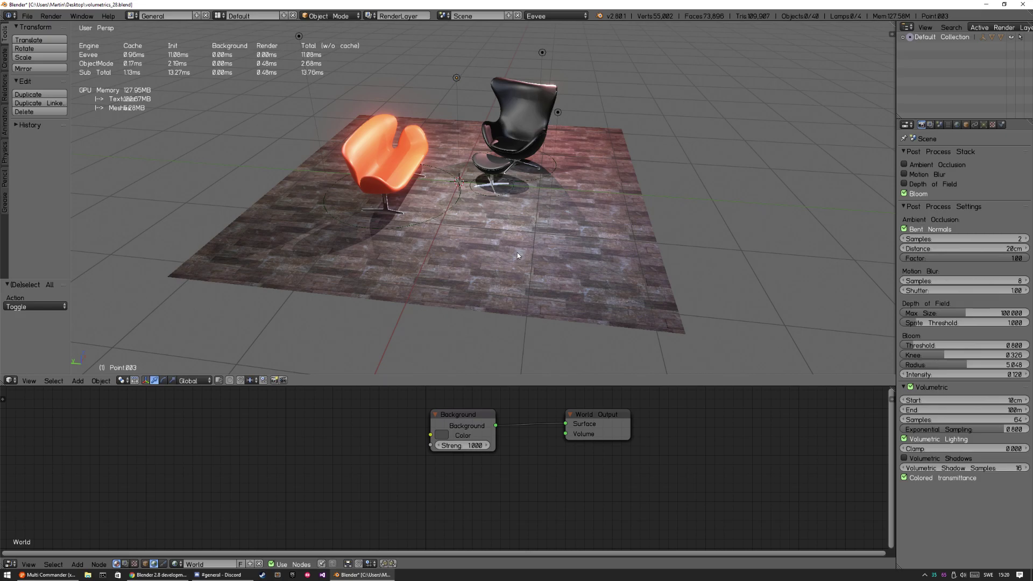
Switch the render engine to Cycles and bring up the node editor's Add menu.
click(557, 15)
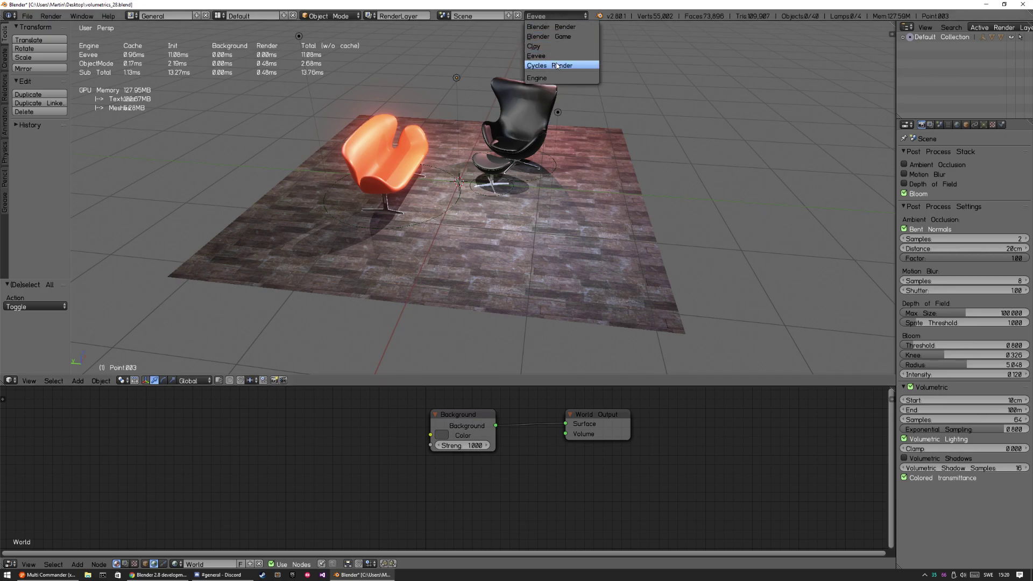
click(558, 68)
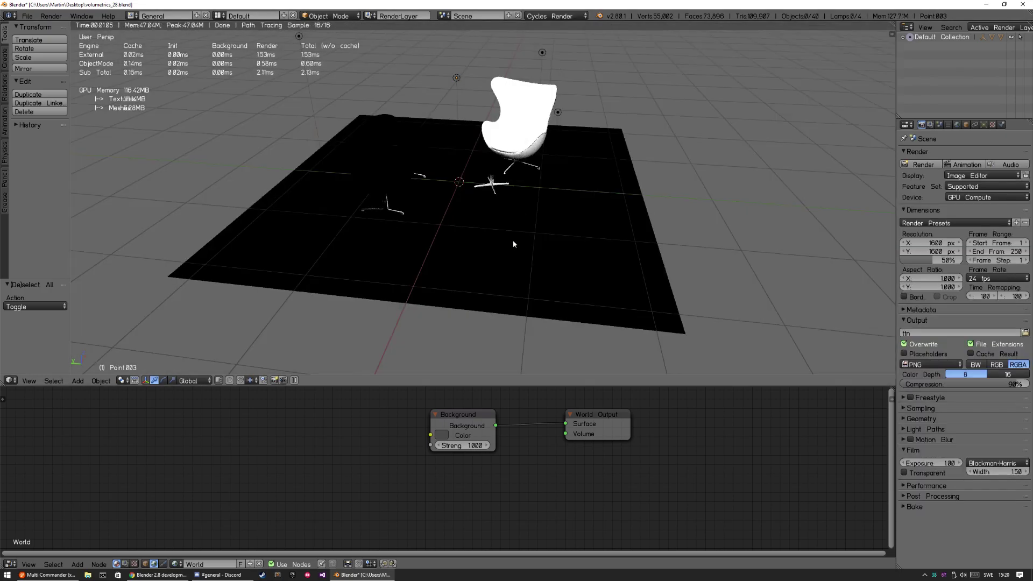
click(450, 484)
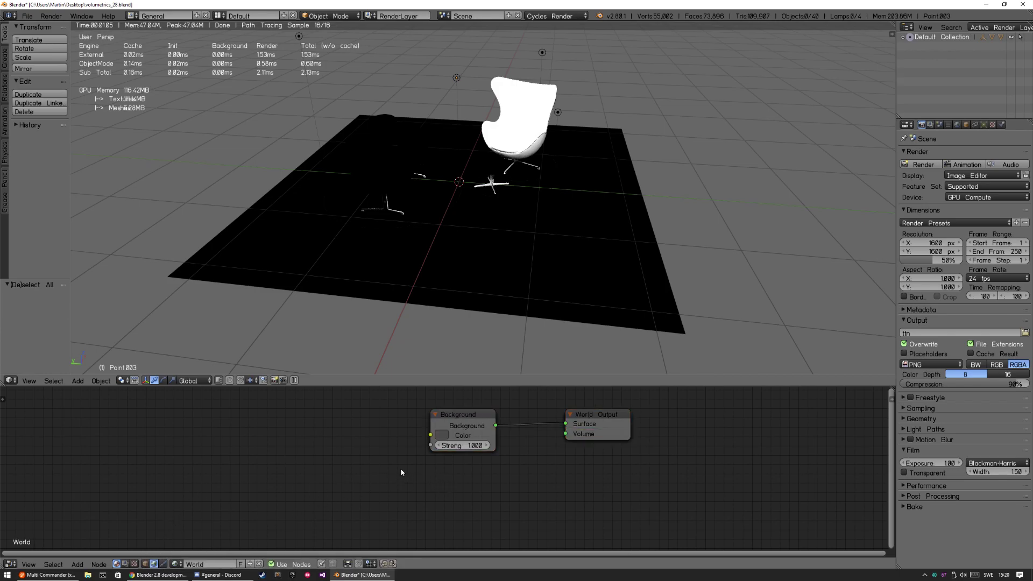
key(shift+a)
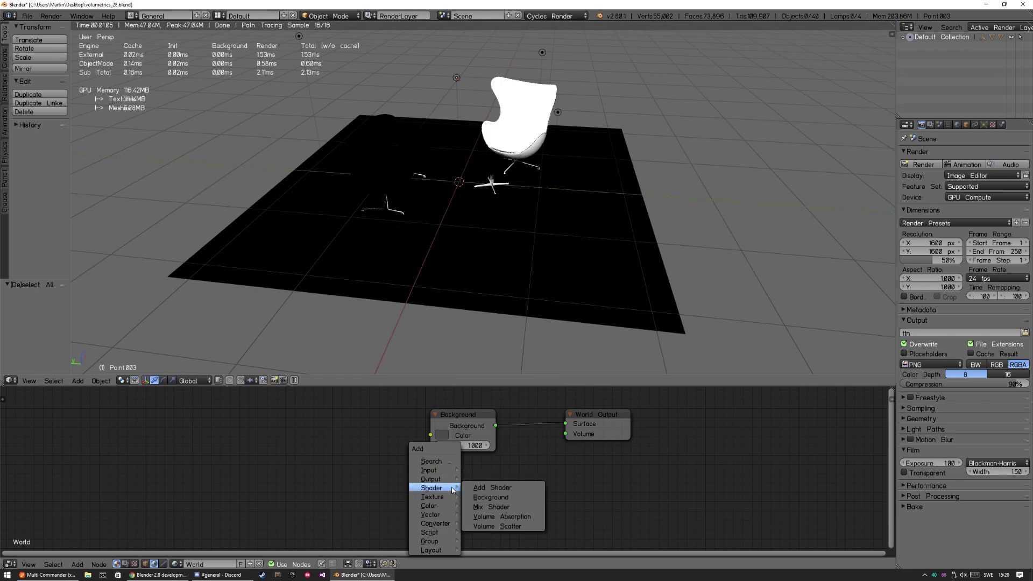
key(Escape)
key(shift+a)
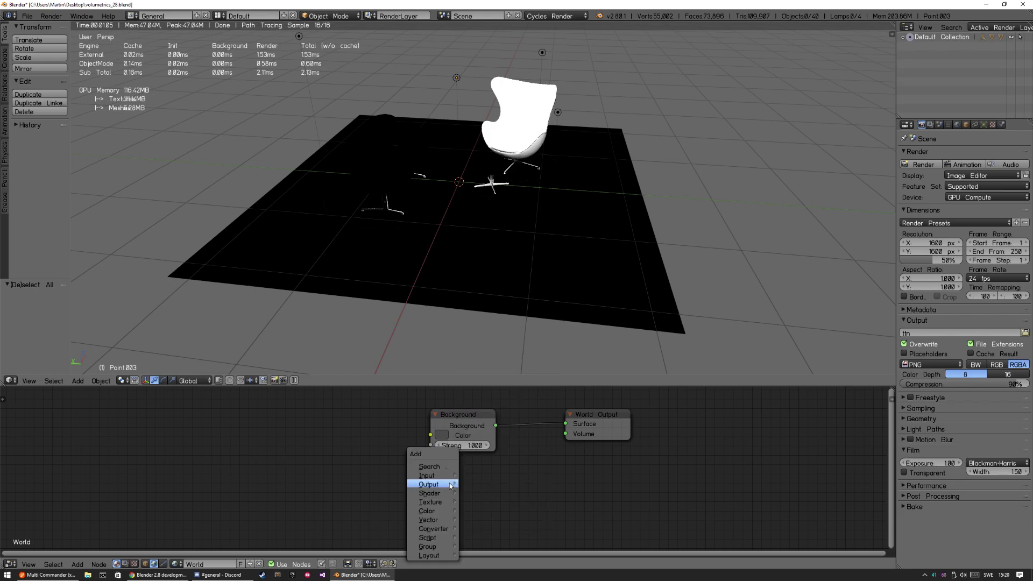
Switch the render engine back to Eevee and reopen the node Add menu.
click(557, 15)
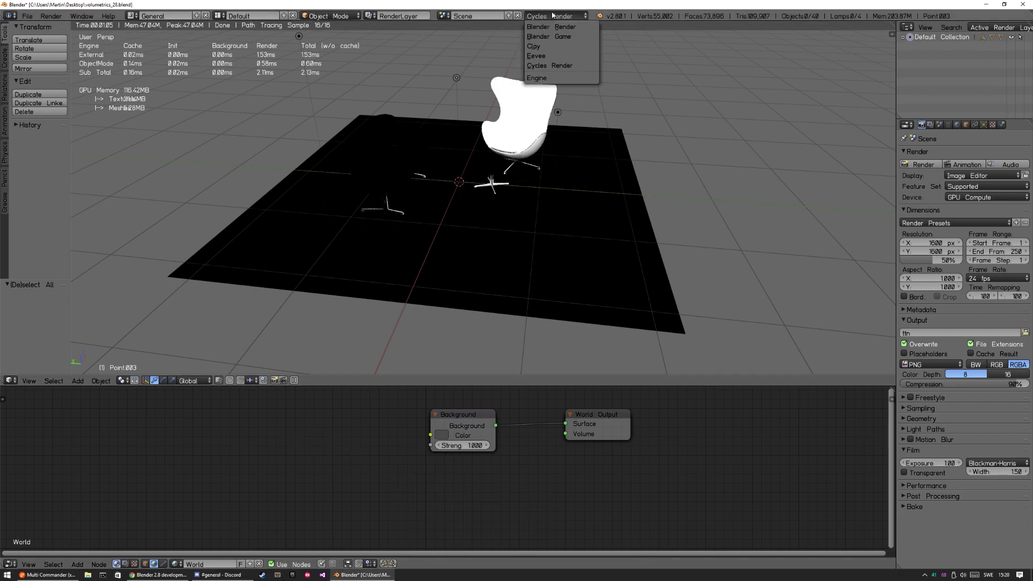
click(554, 54)
key(shift+a)
mouse_move(432, 496)
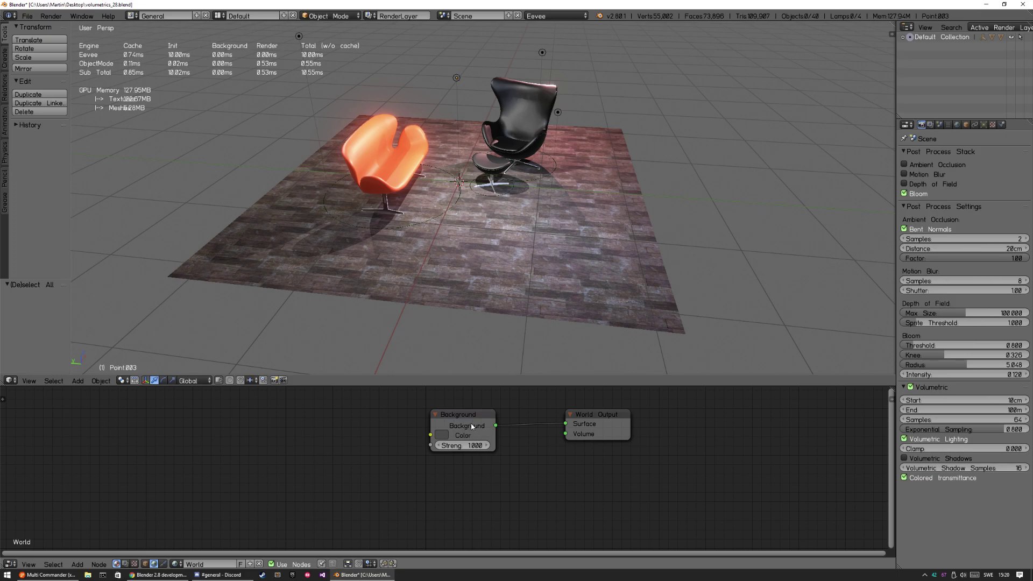
Under Cycles, add a Volume Scatter node and link it to the World Output's Volume input.
click(554, 15)
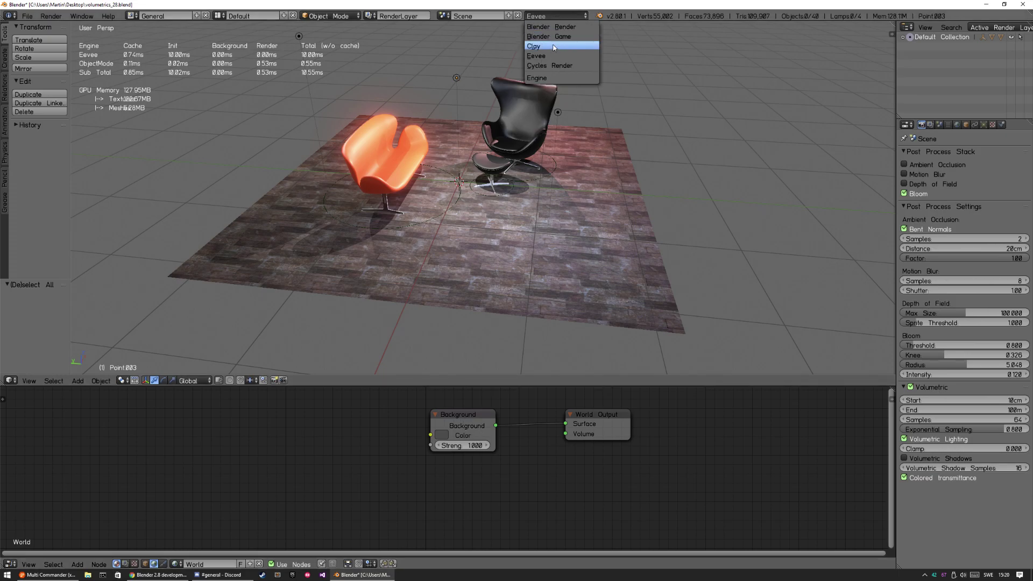
click(554, 69)
key(shift+a)
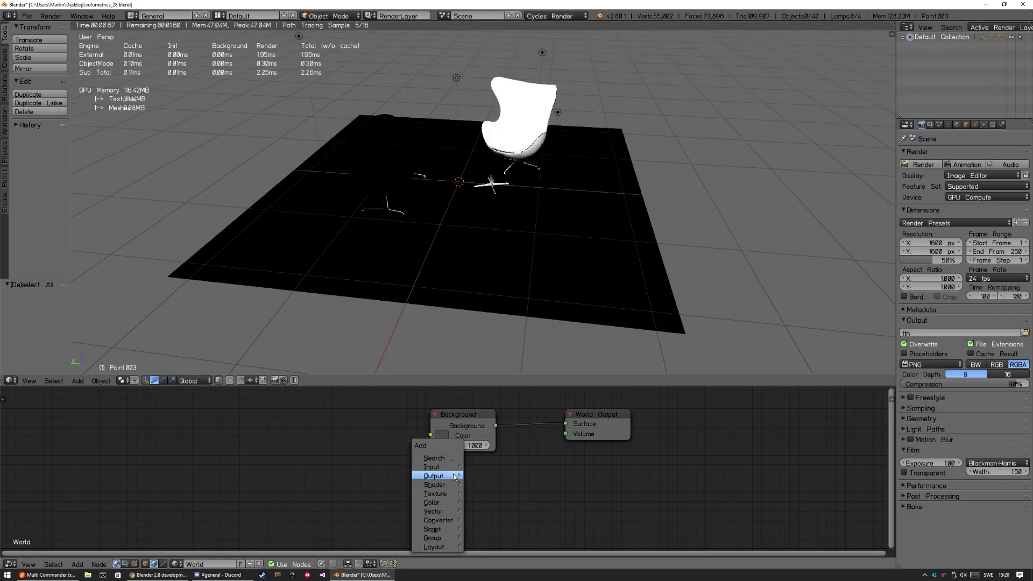
mouse_move(441, 485)
click(501, 523)
click(494, 481)
drag(494, 480, 566, 434)
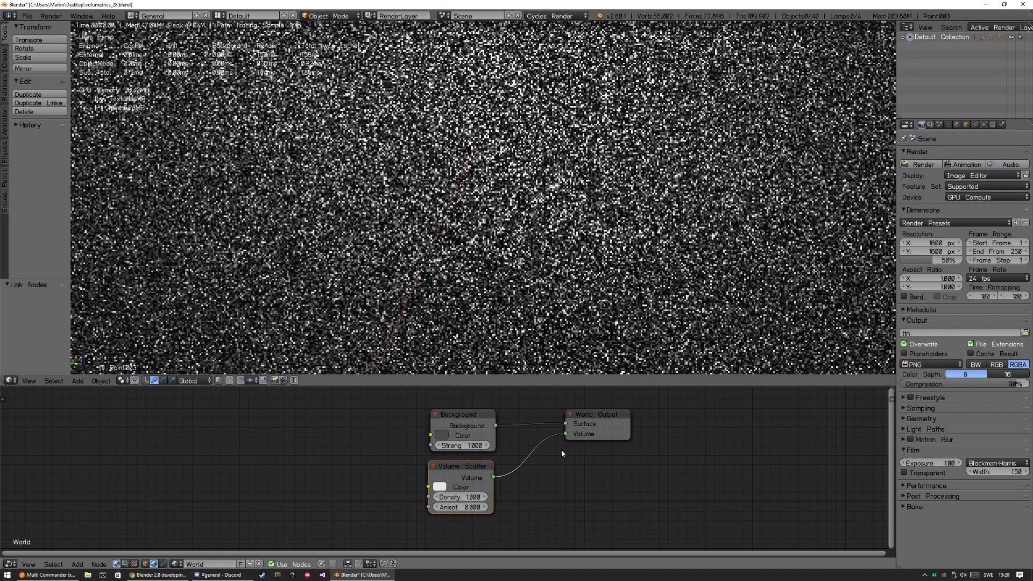
Set the Volume Scatter Density to 0.1 and switch rendering back to Eevee.
click(463, 498)
text(0.1)
key(Return)
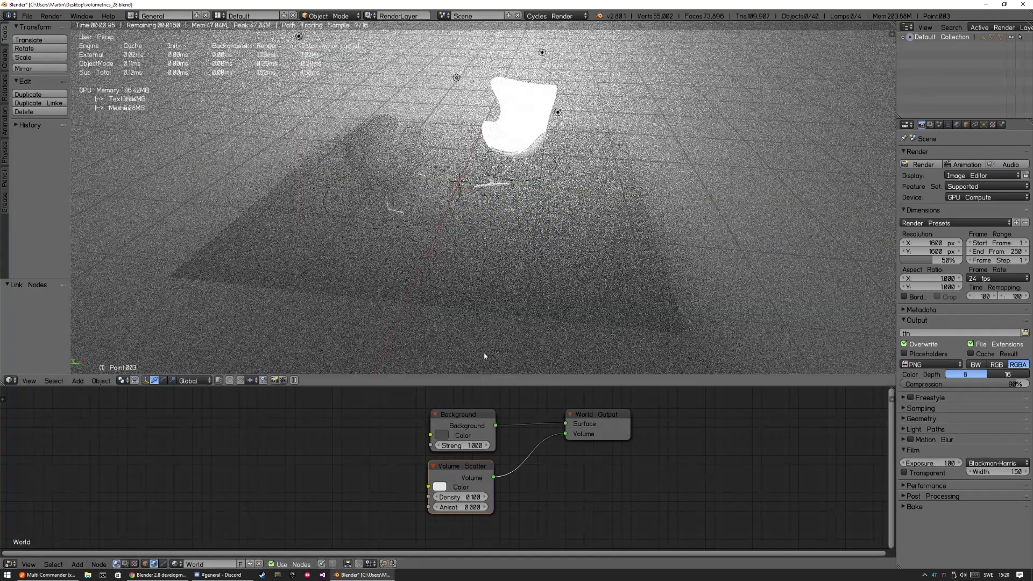
click(555, 16)
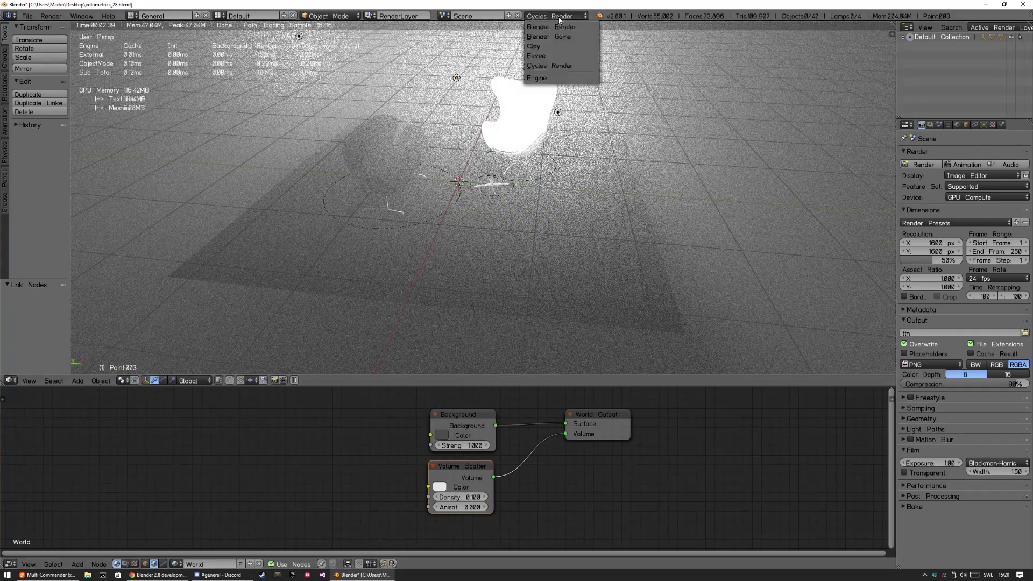
click(557, 56)
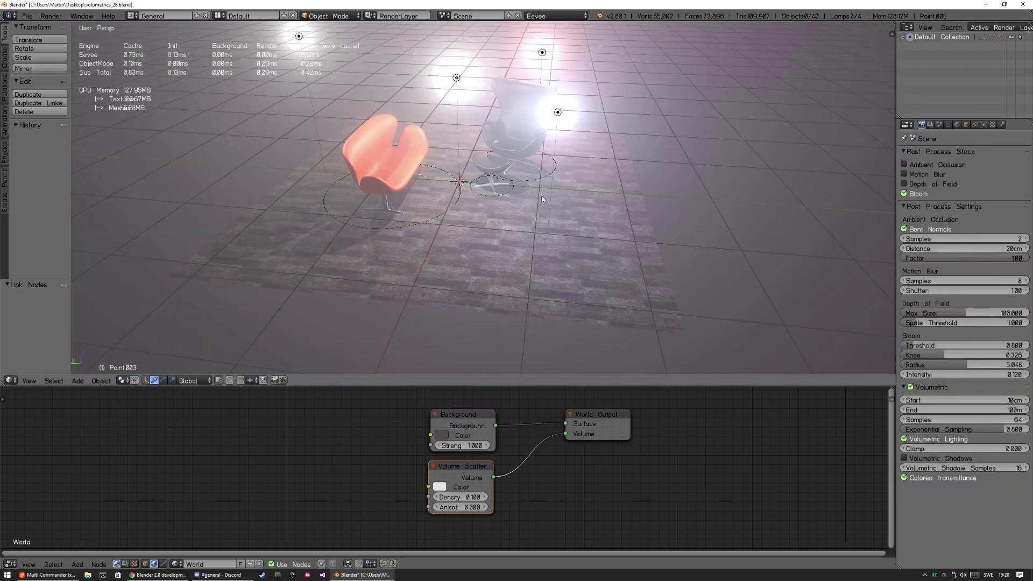
Orbit lower toward the chairs and uncheck Volumetric Lighting in the render properties.
middle_drag(536, 205, 644, 221)
key(x)
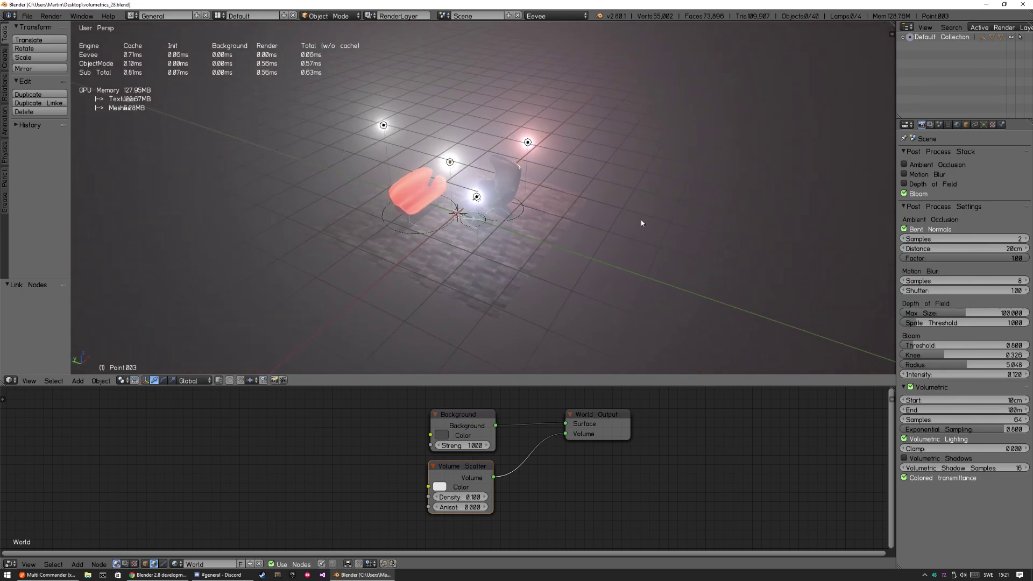
click(905, 440)
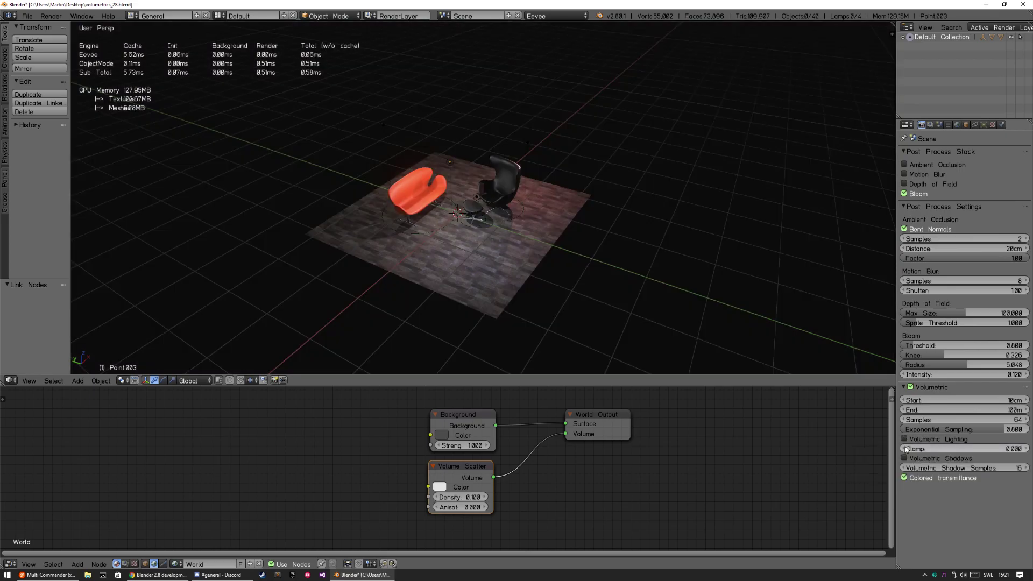
Enable Volumetric Shadows and orbit to a low angle near the chairs.
click(907, 458)
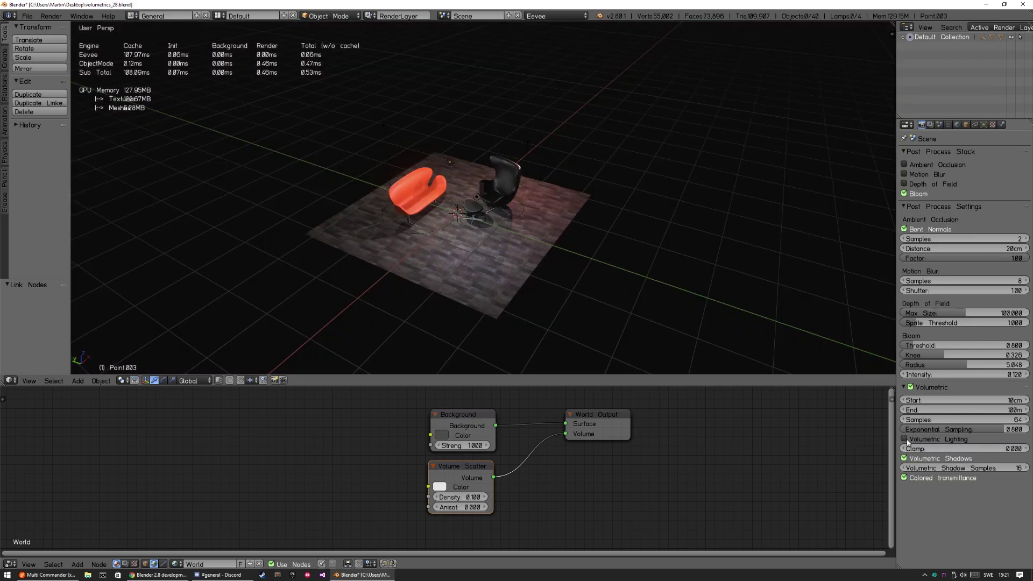
scroll(538, 231, up, 6)
scroll(568, 235, down, 3)
middle_drag(568, 235, 623, 163)
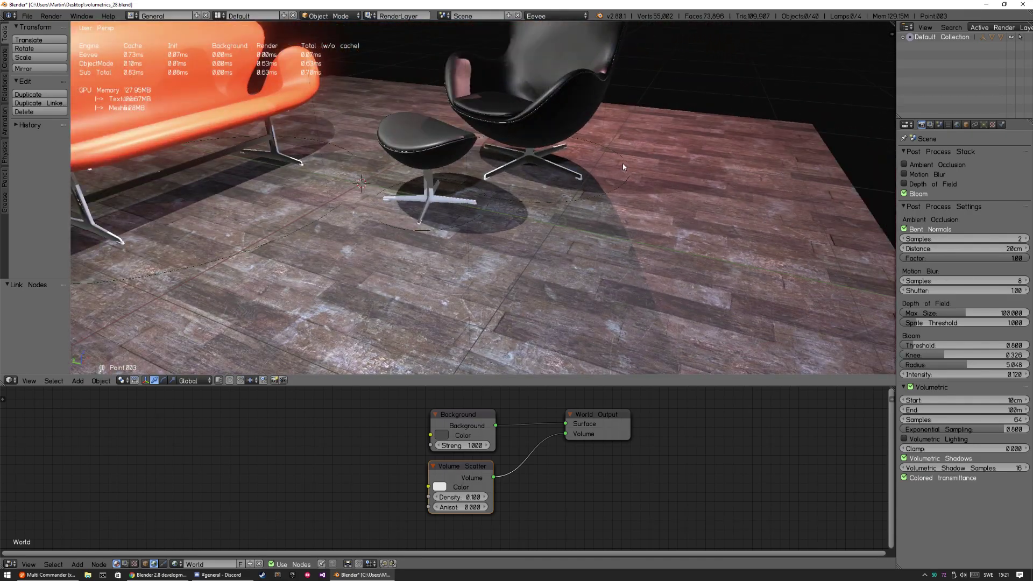
scroll(622, 163, down, 4)
Add an Irradiance Volume light probe scaled 1.735 times so it encloses both chairs.
key(shift+a)
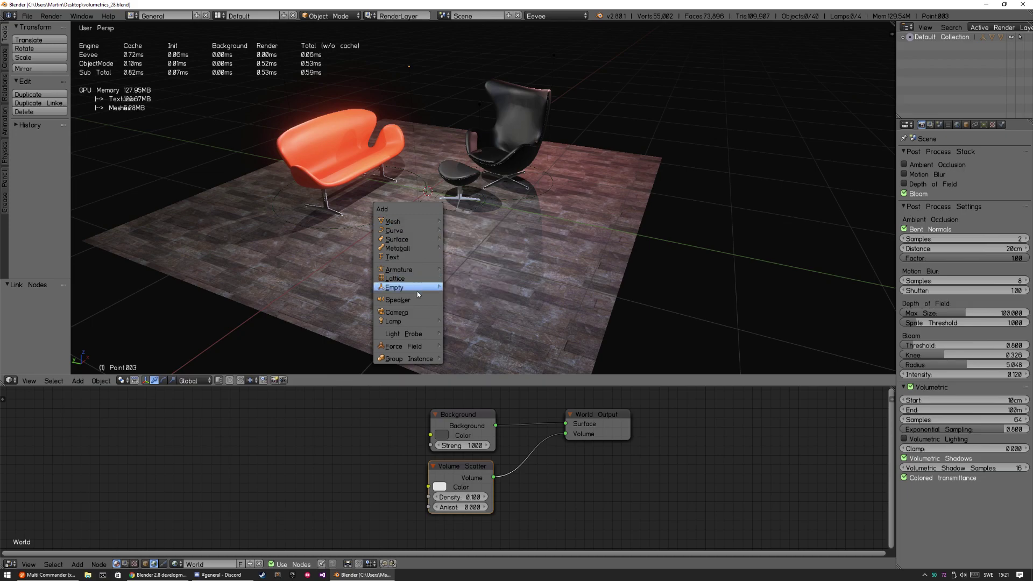
mouse_move(417, 334)
click(480, 354)
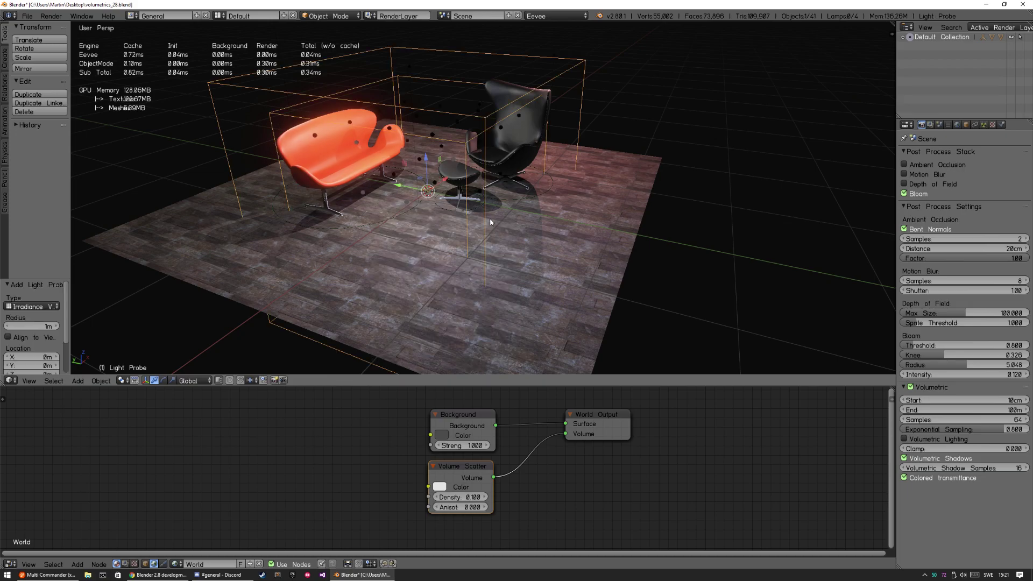
key(s)
click(556, 208)
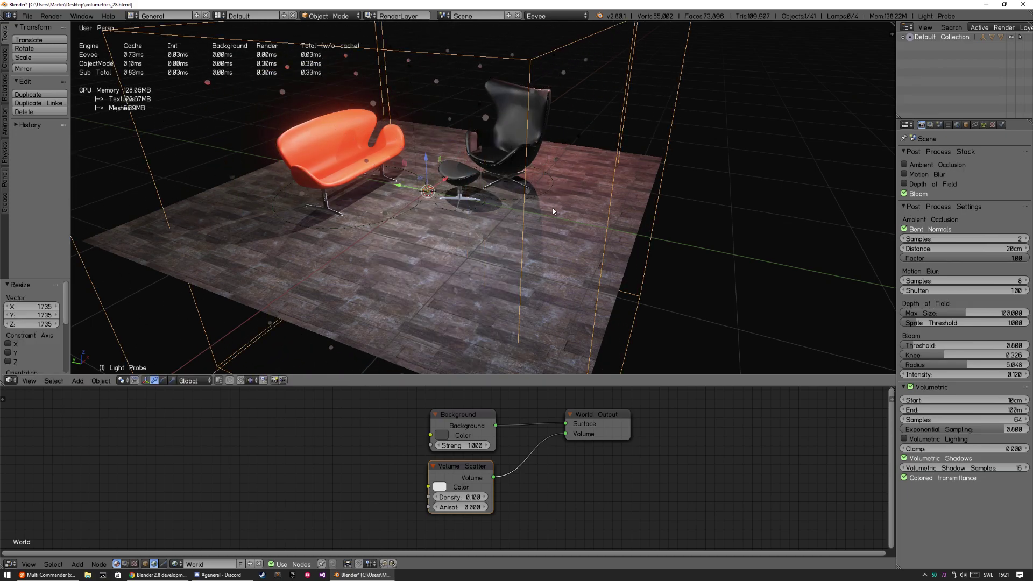
middle_drag(492, 239, 557, 230)
middle_drag(566, 231, 484, 231)
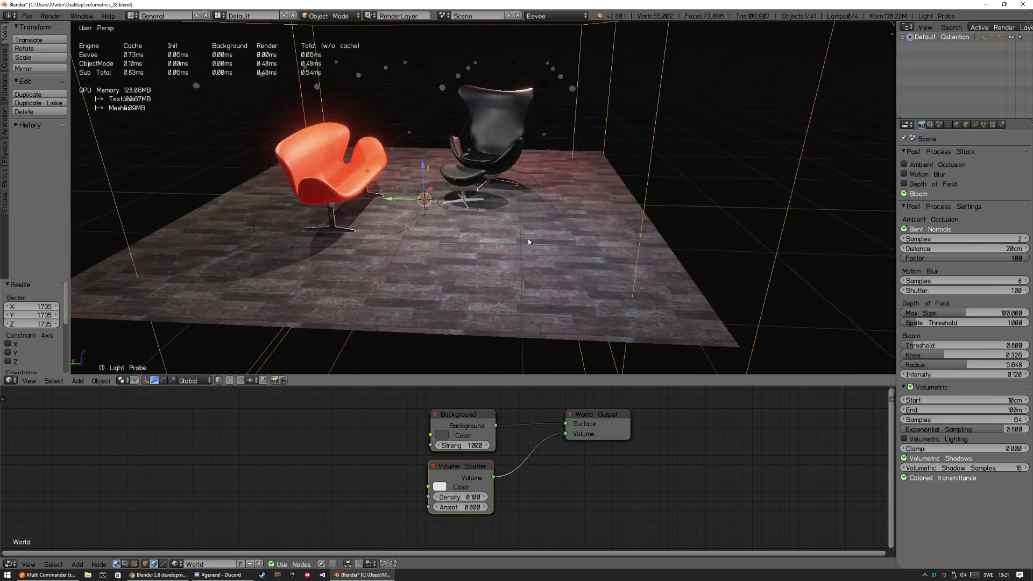
click(912, 461)
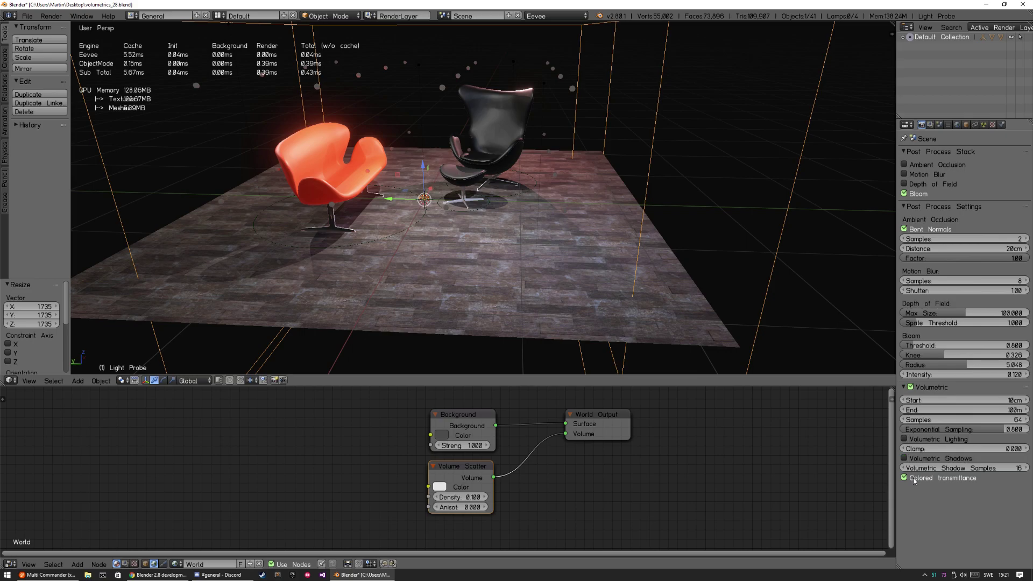
click(905, 440)
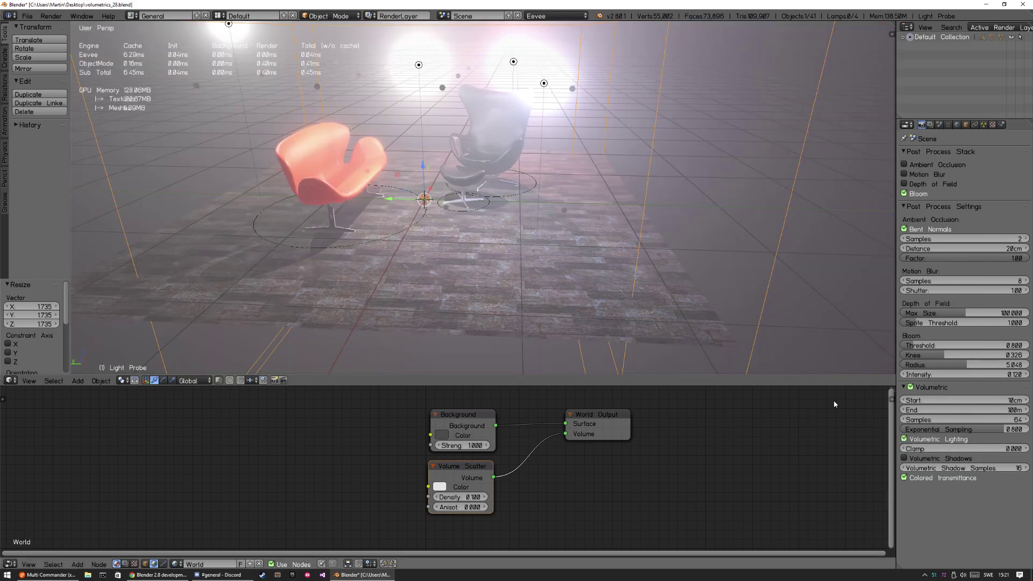
click(905, 459)
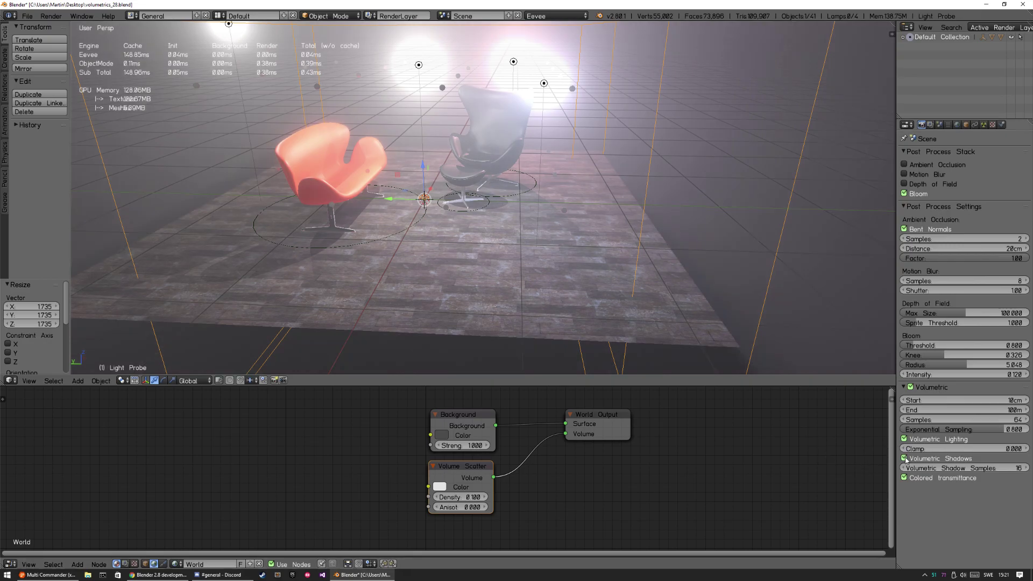
click(905, 460)
click(905, 459)
middle_drag(306, 135, 381, 179)
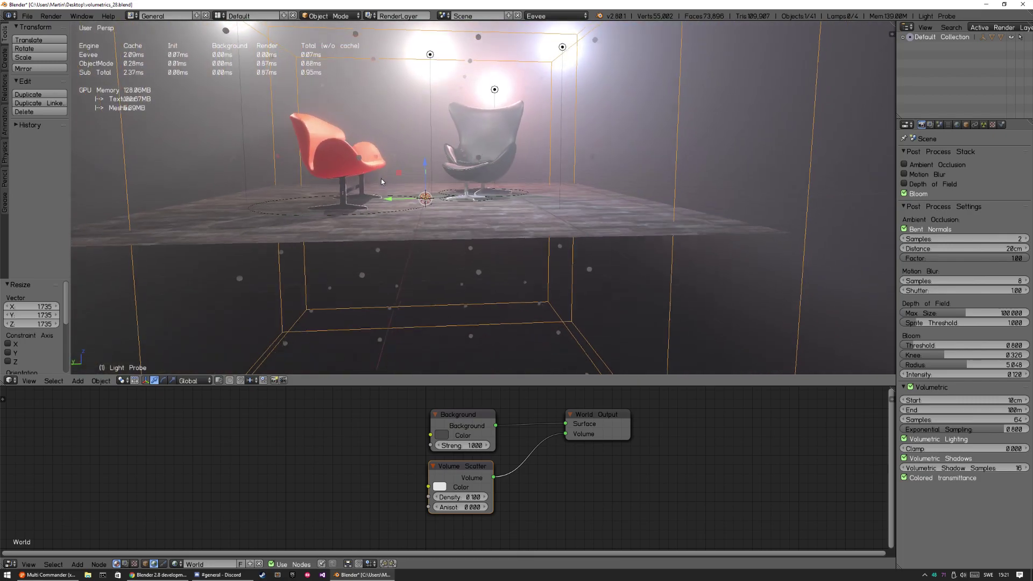
middle_drag(302, 153, 284, 128)
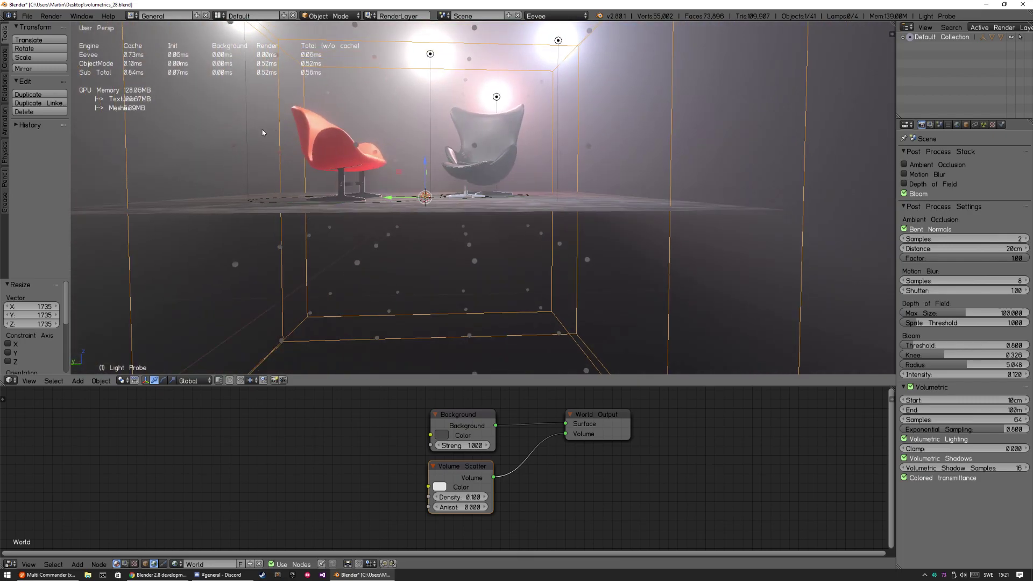
middle_drag(242, 170, 282, 175)
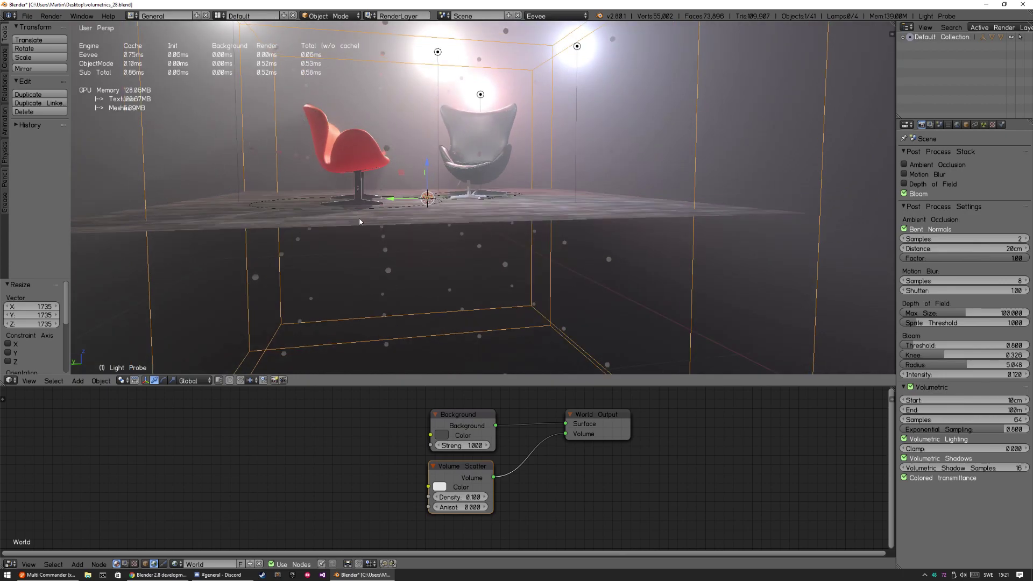
middle_drag(366, 172, 438, 212)
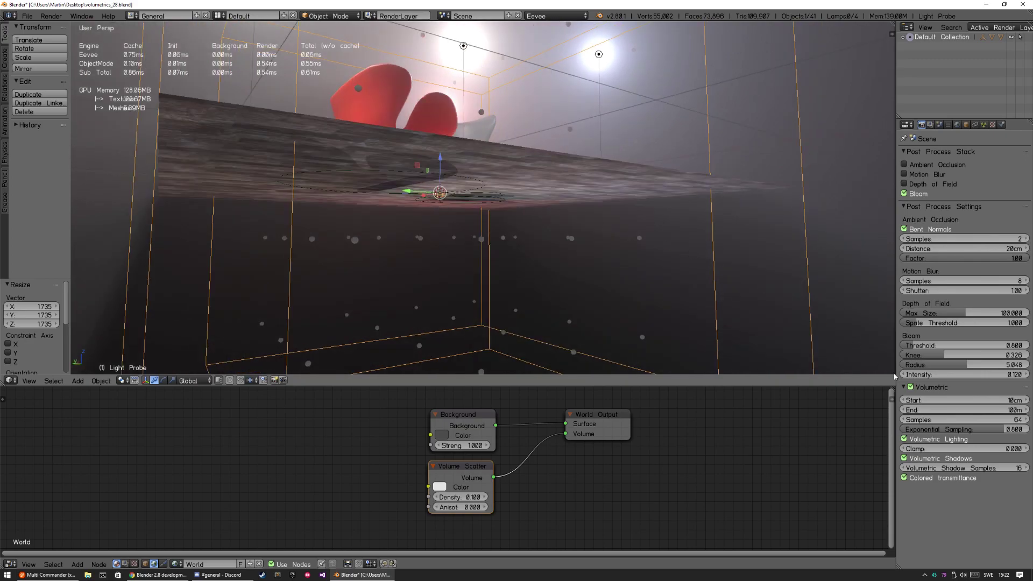
click(908, 463)
mouse_move(544, 211)
middle_down()
mouse_move(569, 201)
mouse_move(560, 209)
middle_up()
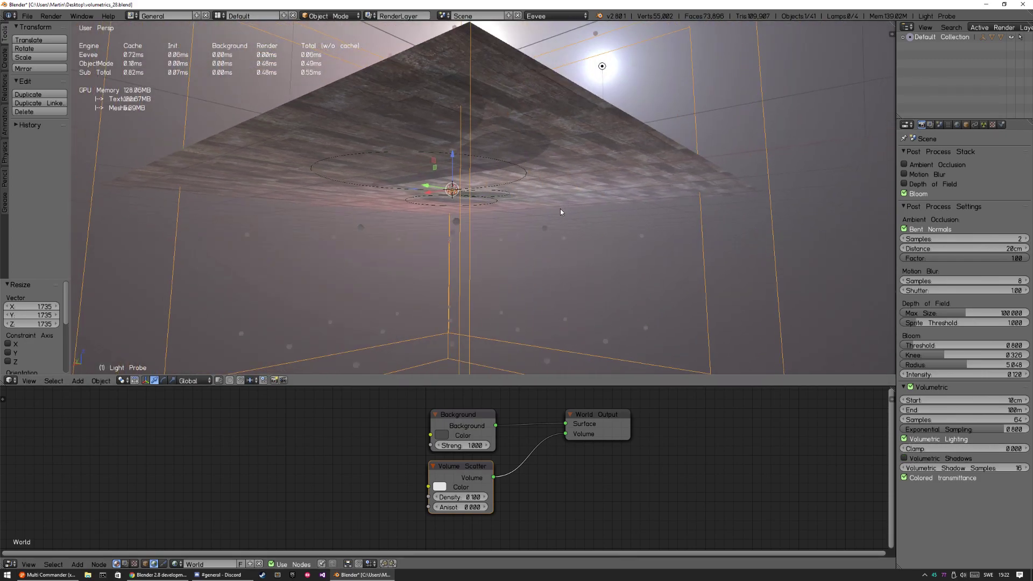
click(910, 387)
middle_drag(538, 162, 268, 90)
middle_drag(316, 128, 478, 235)
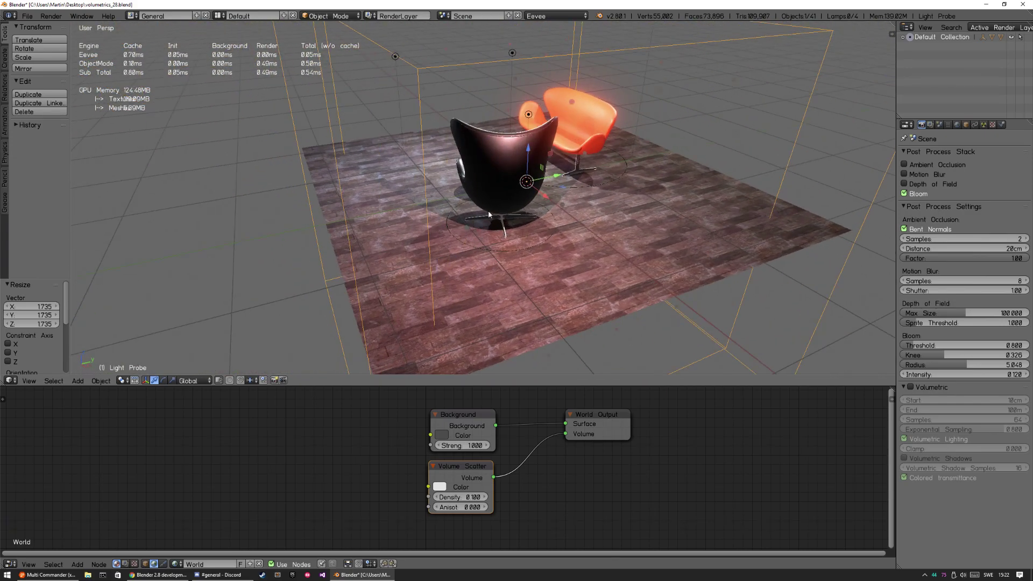
click(910, 389)
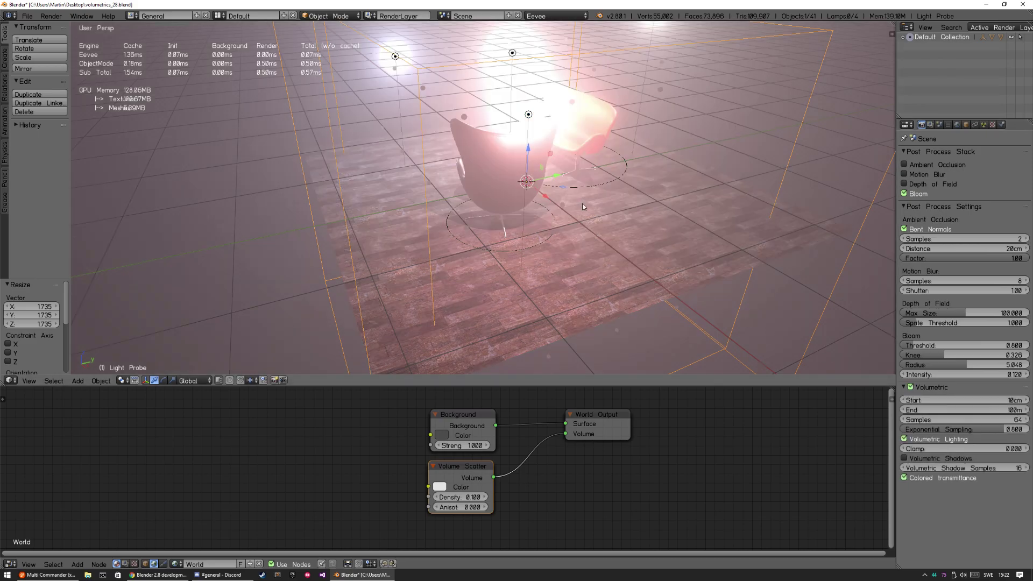
click(906, 458)
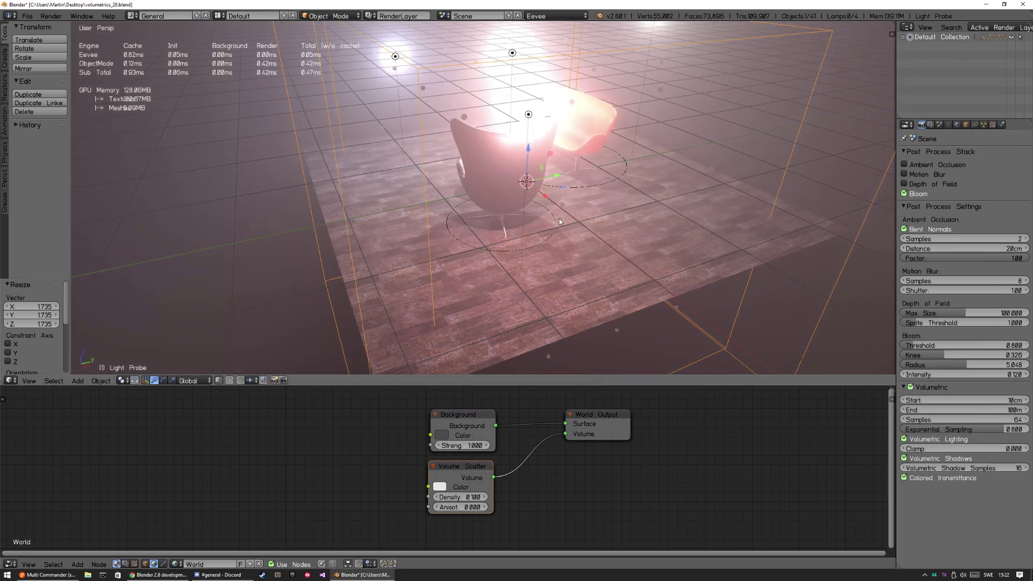
middle_drag(526, 212, 623, 212)
scroll(561, 238, down, 5)
scroll(587, 234, up, 6)
scroll(586, 234, up, 4)
scroll(644, 166, down, 4)
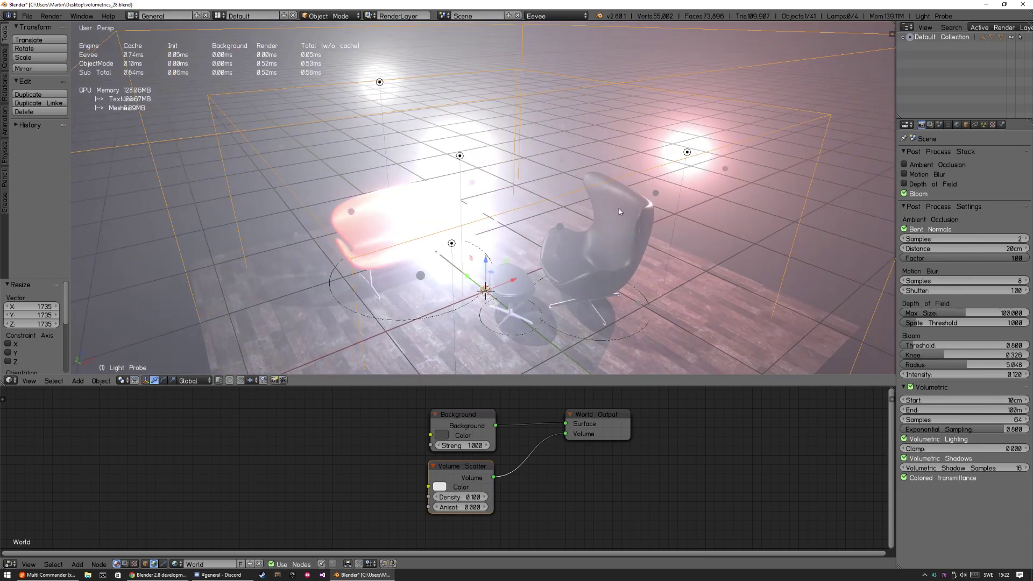
middle_drag(557, 246, 577, 220)
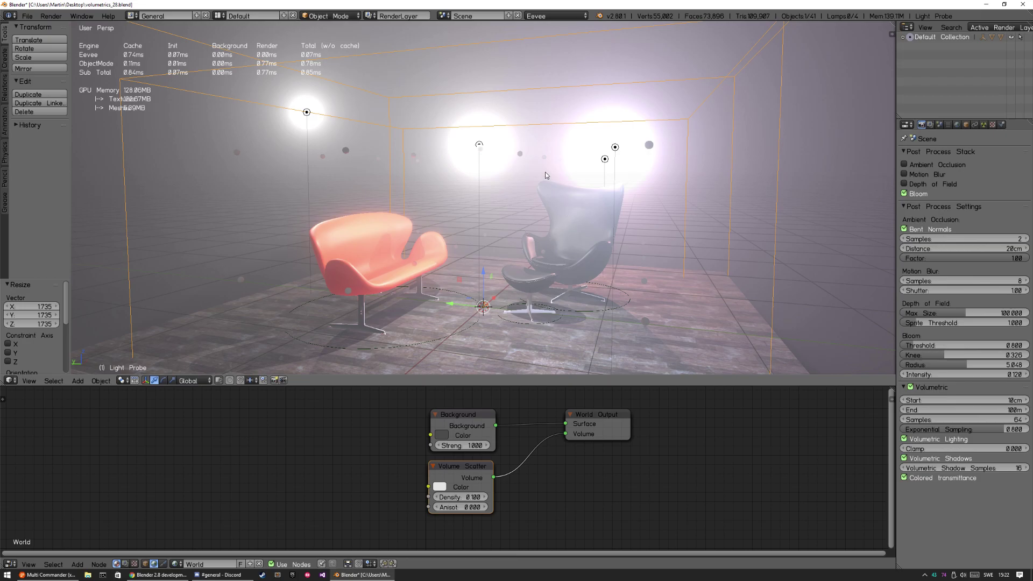
Deselect all, add a cube (Cube.001) at the scene centre, and enter Edit Mode.
key(a)
scroll(559, 225, down, 3)
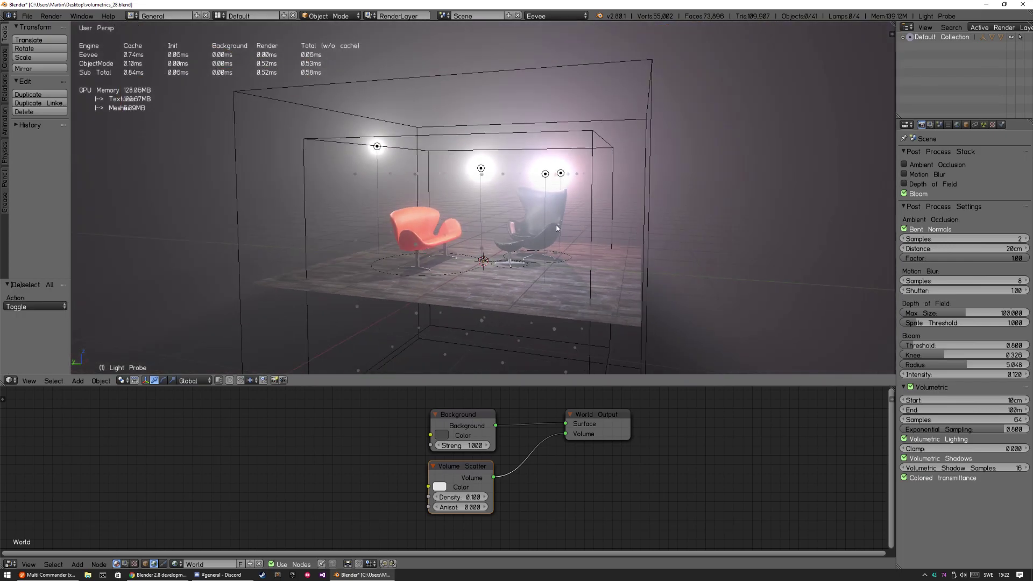
middle_drag(557, 229, 526, 241)
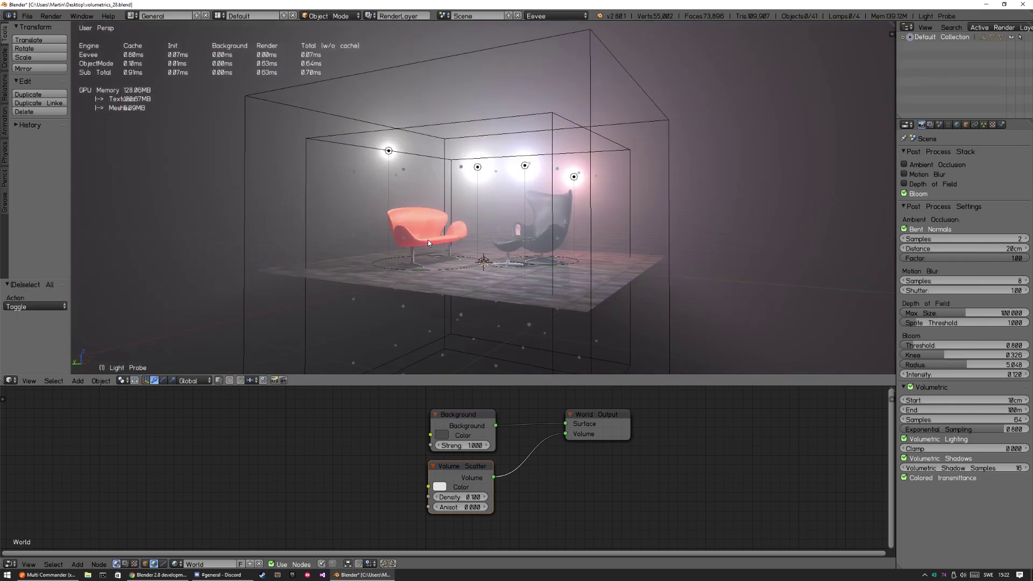
key(shift+a)
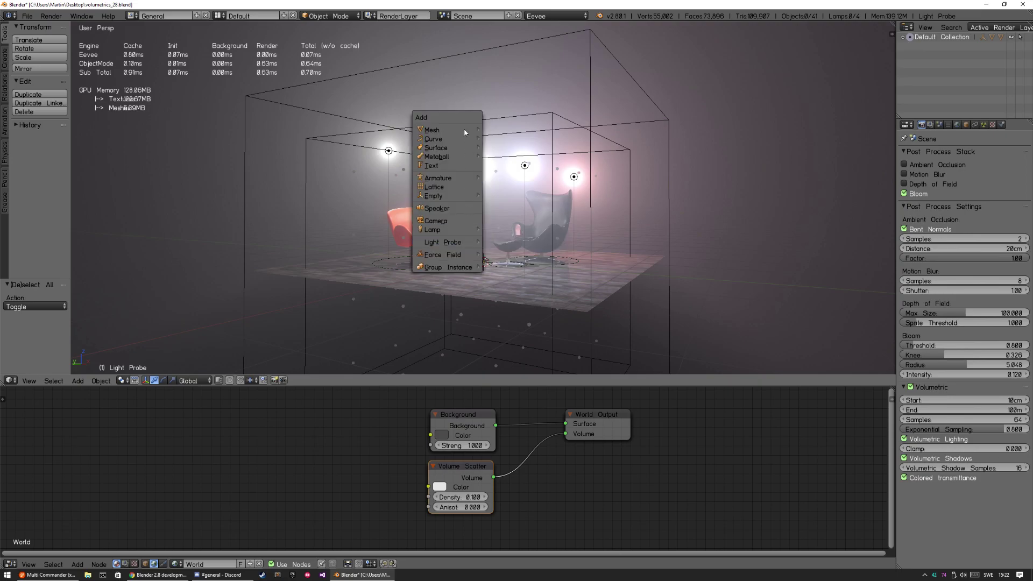
mouse_move(461, 131)
click(503, 138)
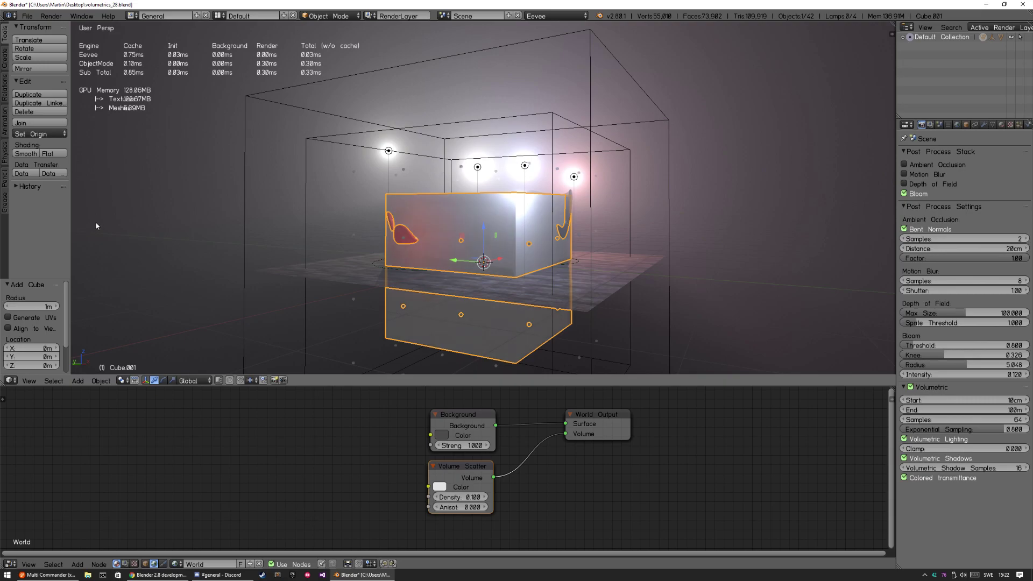
key(Tab)
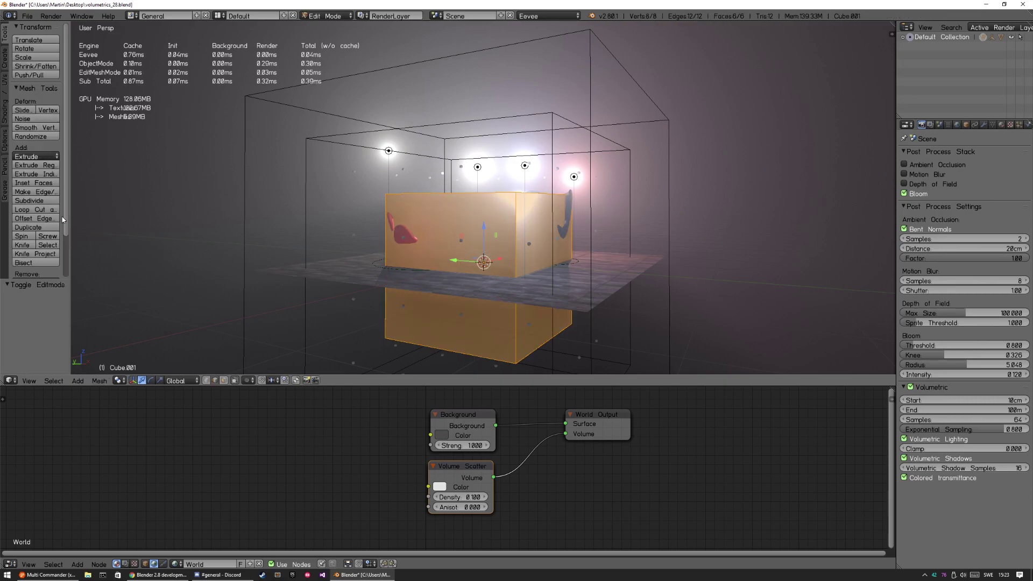
Bisect the cube along a drawn line with Clear Outer enabled, then tilt the cutting plane.
click(37, 264)
drag(455, 173, 617, 311)
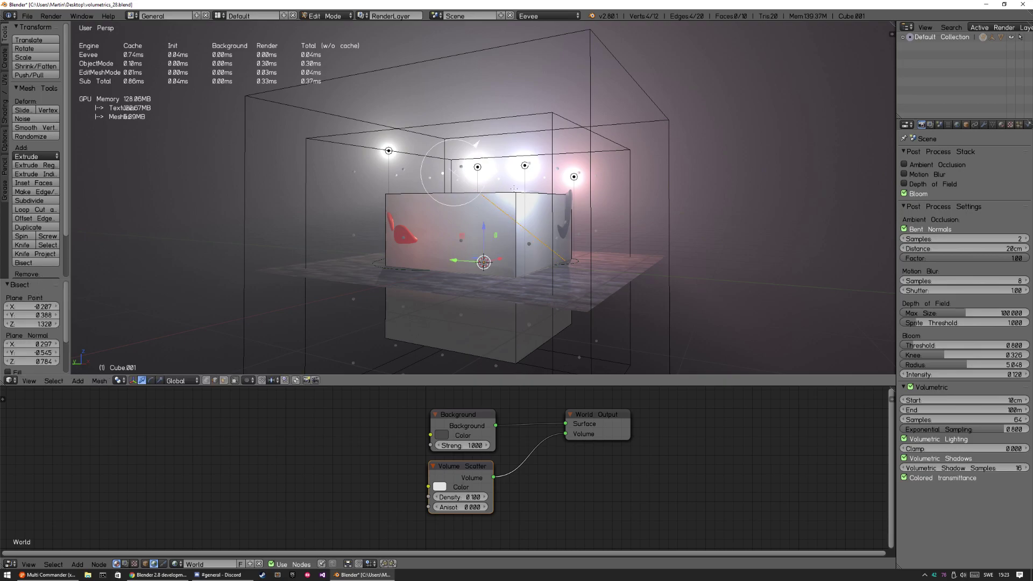
key(F6)
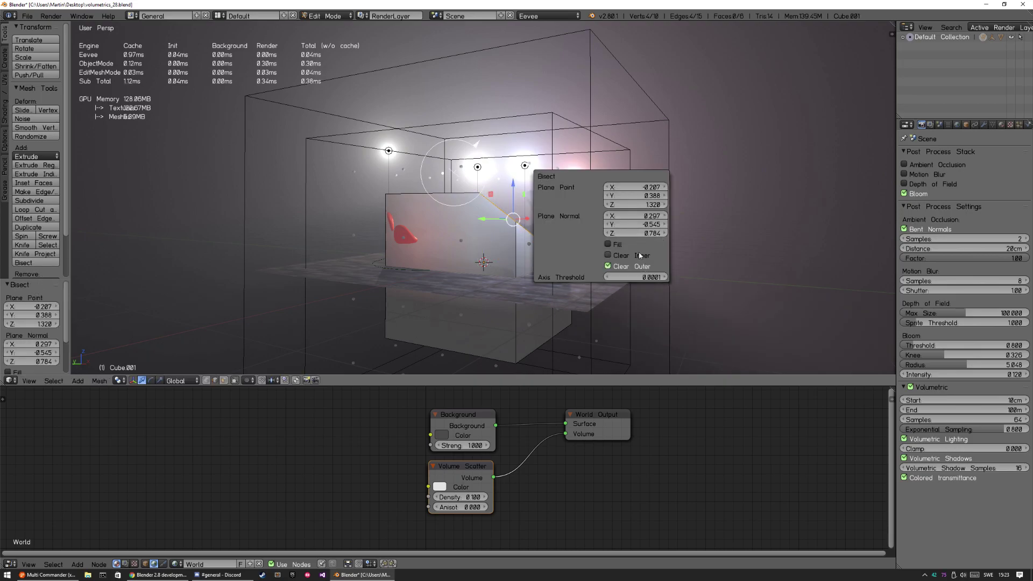
click(644, 268)
drag(471, 150, 476, 115)
middle_drag(587, 236, 617, 220)
Spin Cube.001's open edges into a 104° curved wall of 78 faces, with the spin centre dragged right.
key(shift+r)
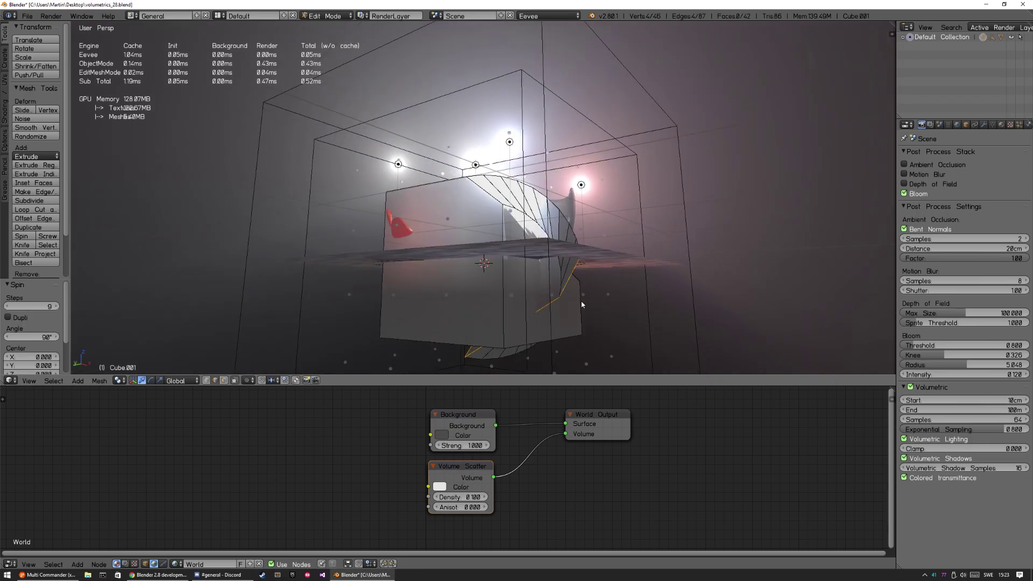
mouse_move(571, 290)
middle_down()
mouse_move(581, 300)
mouse_move(603, 273)
mouse_move(554, 261)
mouse_move(451, 263)
mouse_move(586, 299)
mouse_move(558, 281)
middle_up()
key(ctrl+z)
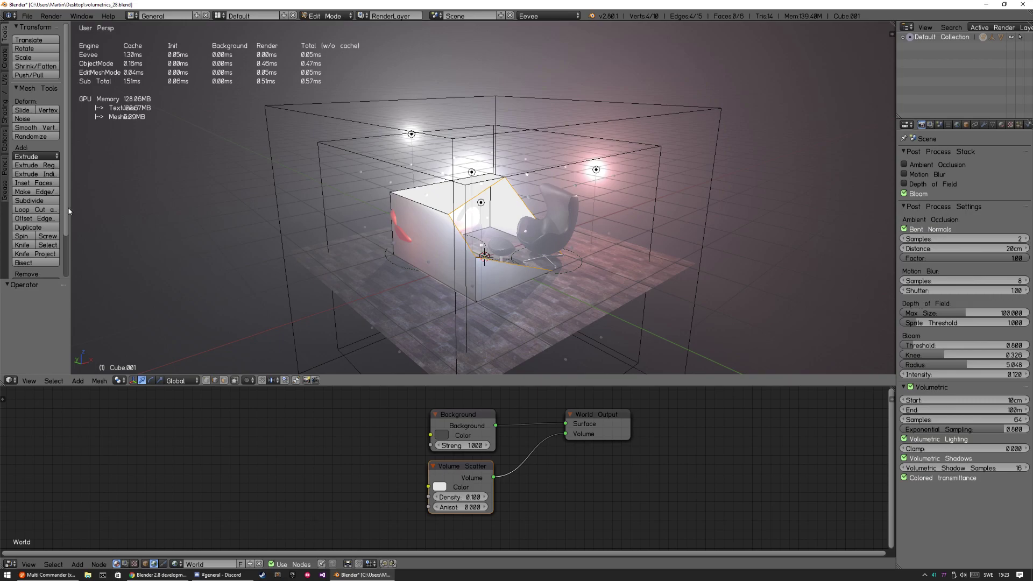
drag(71, 205, 142, 210)
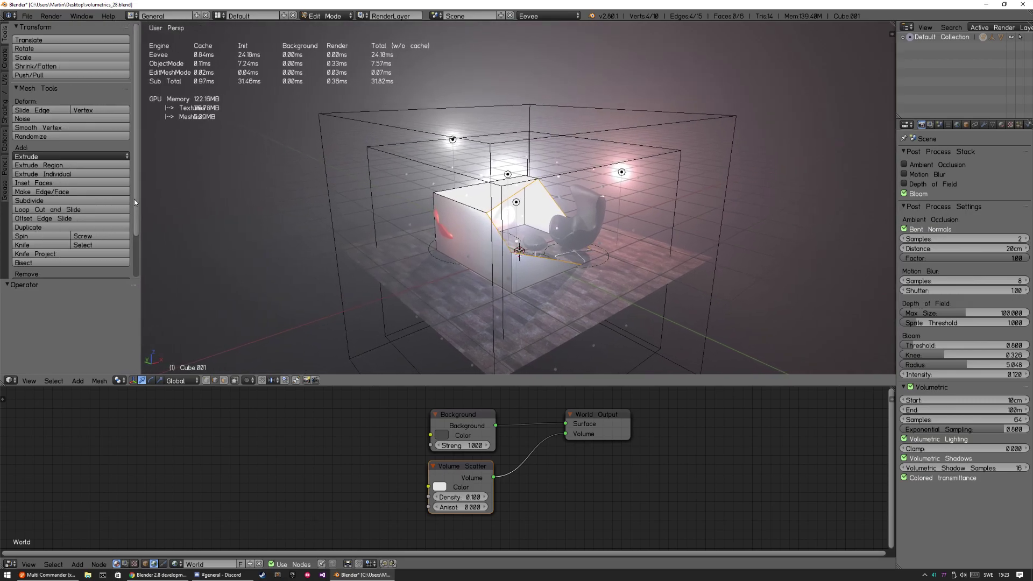
click(54, 239)
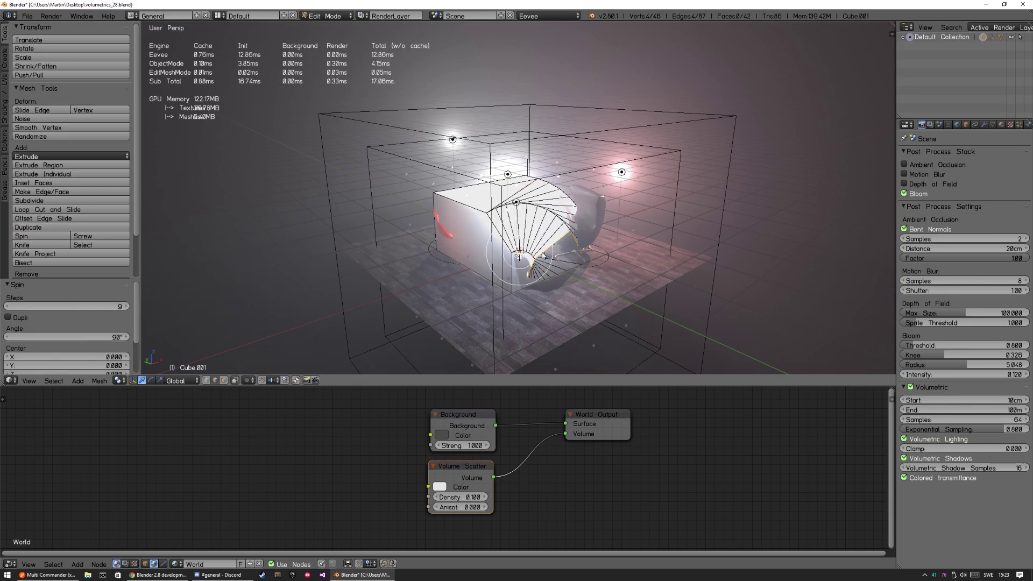
drag(519, 253, 783, 150)
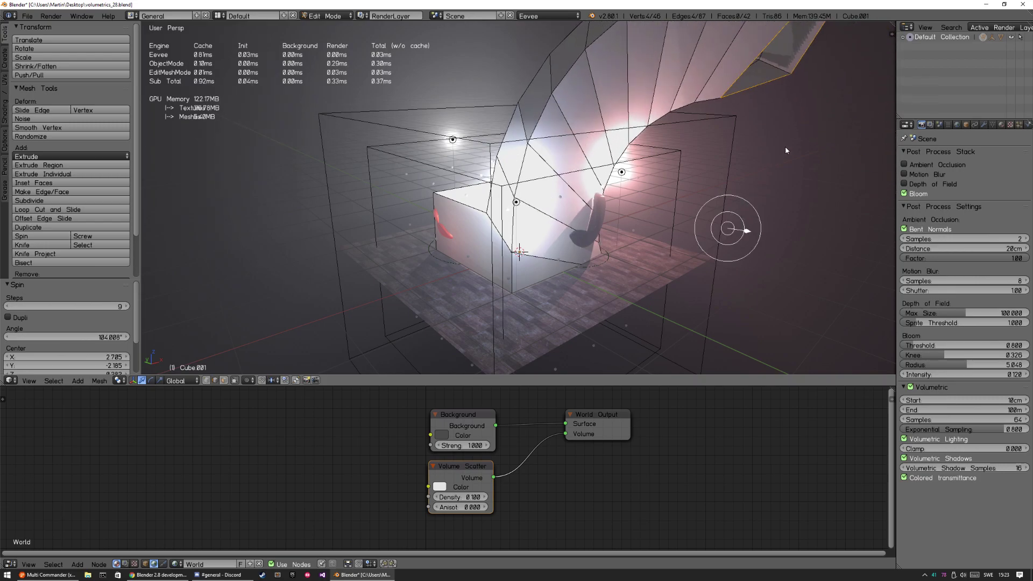
click(802, 170)
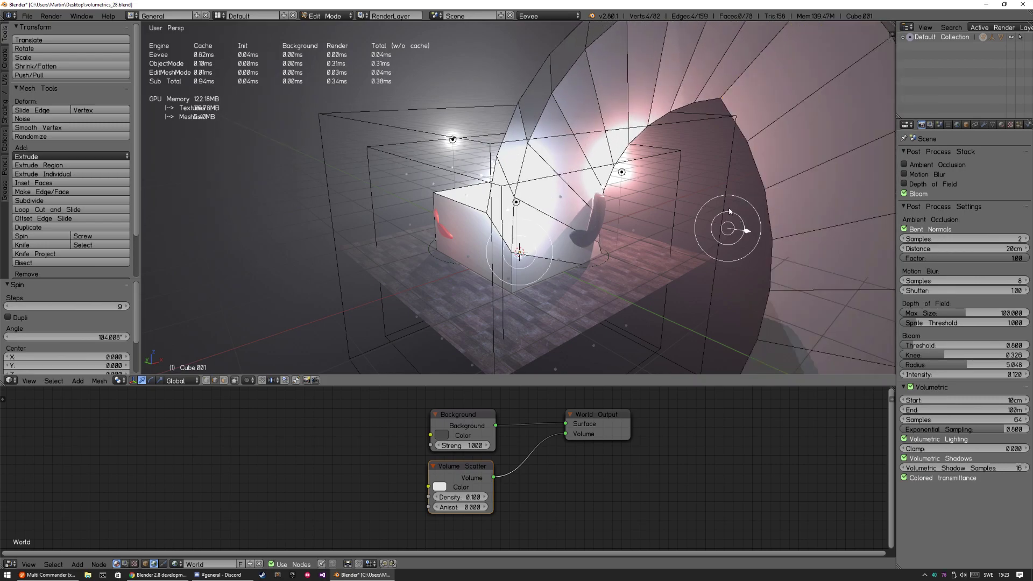